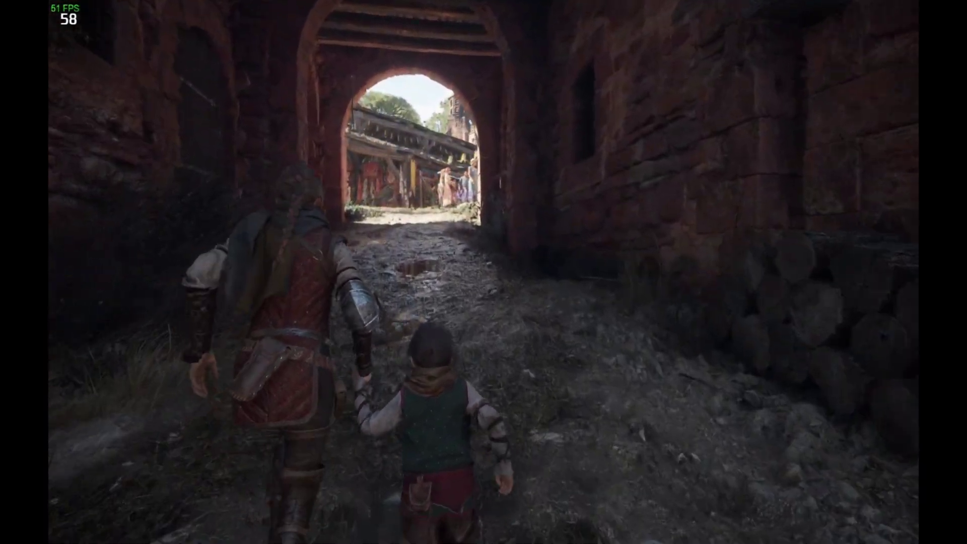
pyautogui.press('w')
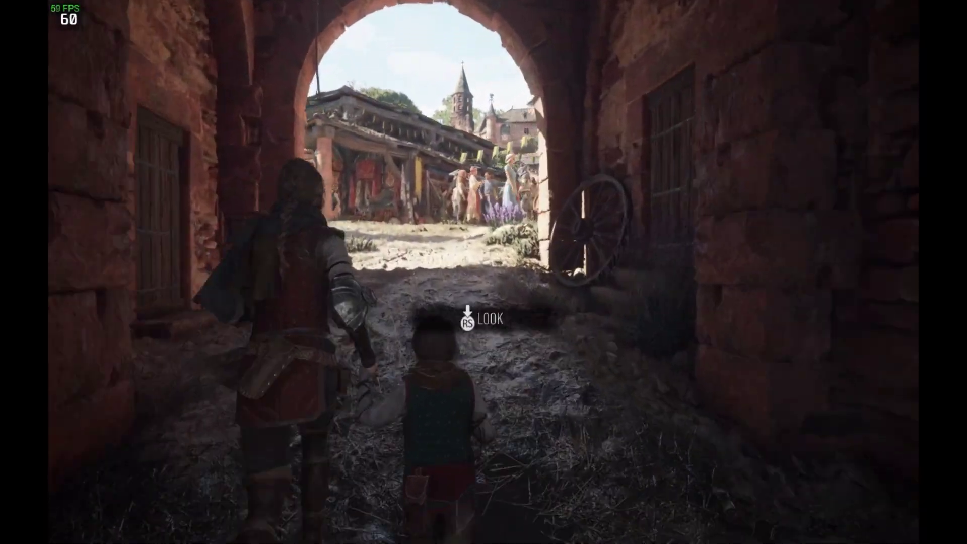
pyautogui.press('w')
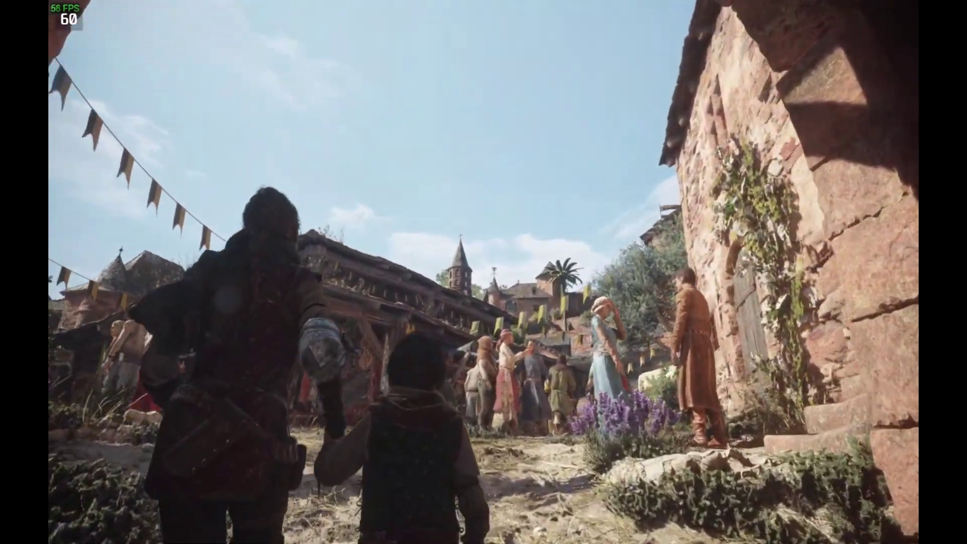
pyautogui.press('w')
pyautogui.press('w')
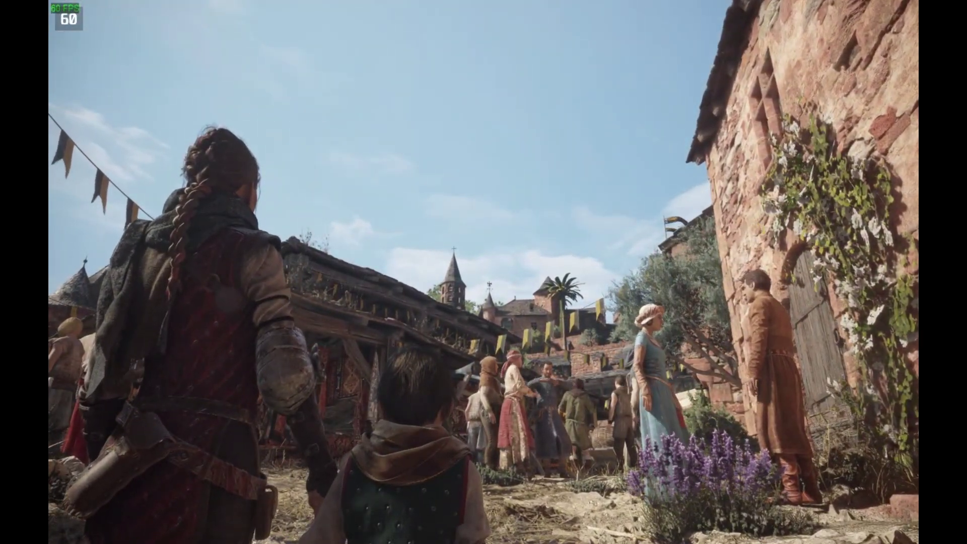
pyautogui.press('w')
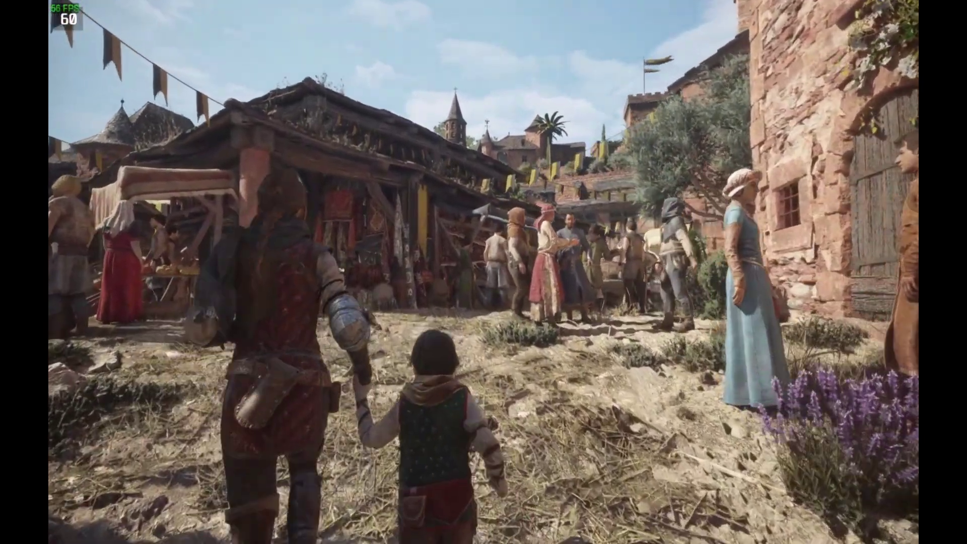
pyautogui.press('w')
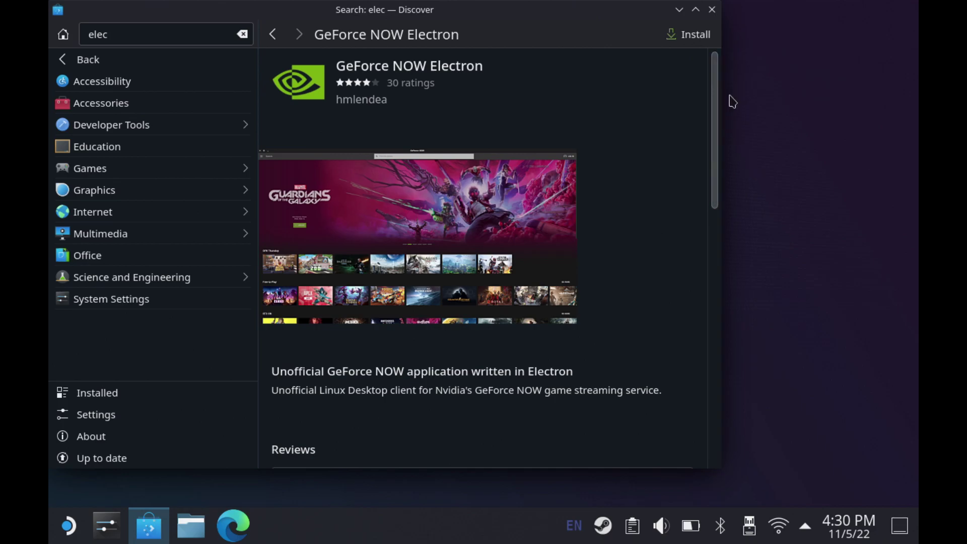
pyautogui.moveTo(717, 106)
pyautogui.mouseDown()
pyautogui.moveTo(712, 294)
pyautogui.moveTo(722, 360)
pyautogui.moveTo(740, 320)
pyautogui.moveTo(710, 203)
pyautogui.moveTo(709, 111)
pyautogui.mouseUp()
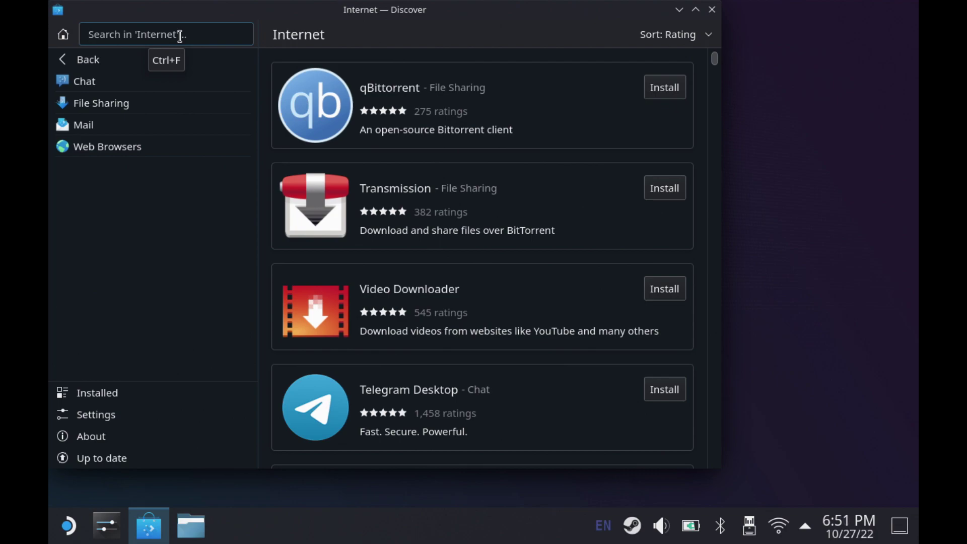
# Step: Search the Discover software center for "edge" and install Microsoft Edge
pyautogui.click(180, 36)
pyautogui.write('edge')
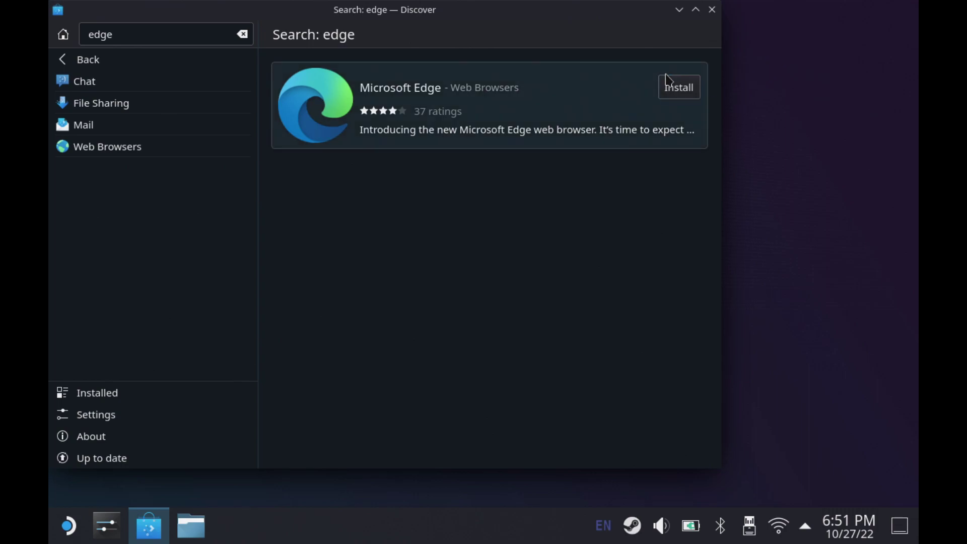
pyautogui.click(675, 90)
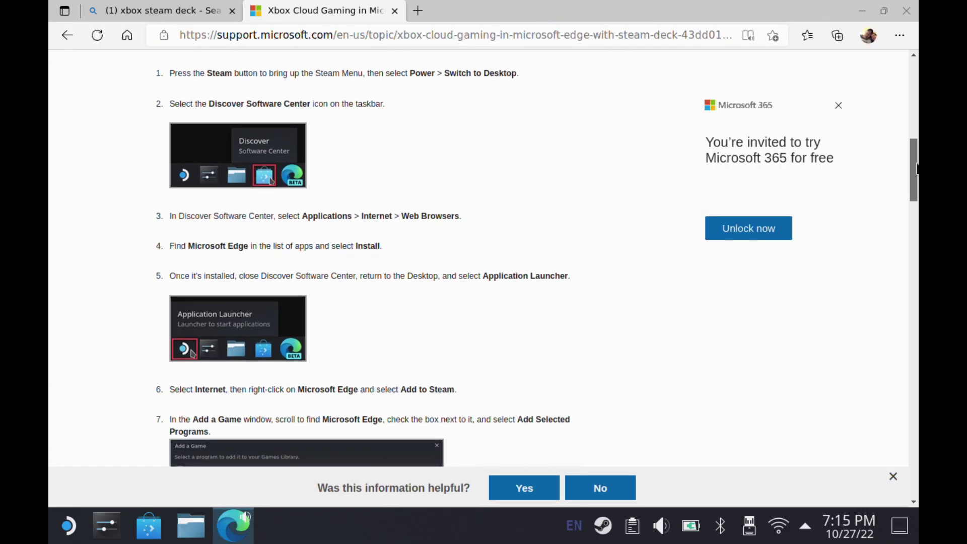
# Step: Read through the Microsoft support instructions for setting up Xbox Cloud Gaming in Edge on Steam Deck
pyautogui.moveTo(916, 169); pyautogui.dragTo(916, 211)
pyautogui.scroll(-3, 424, 237)
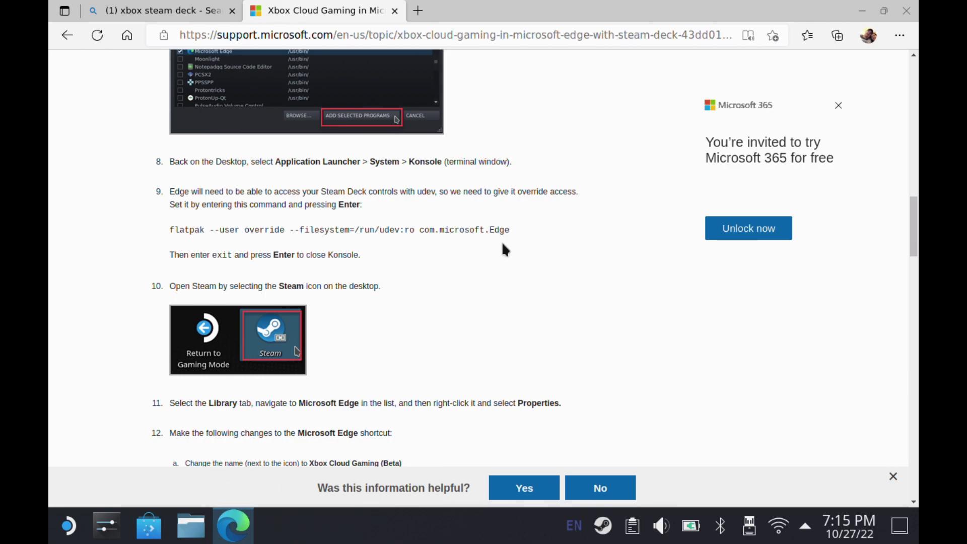
pyautogui.scroll(-3, 601, 287)
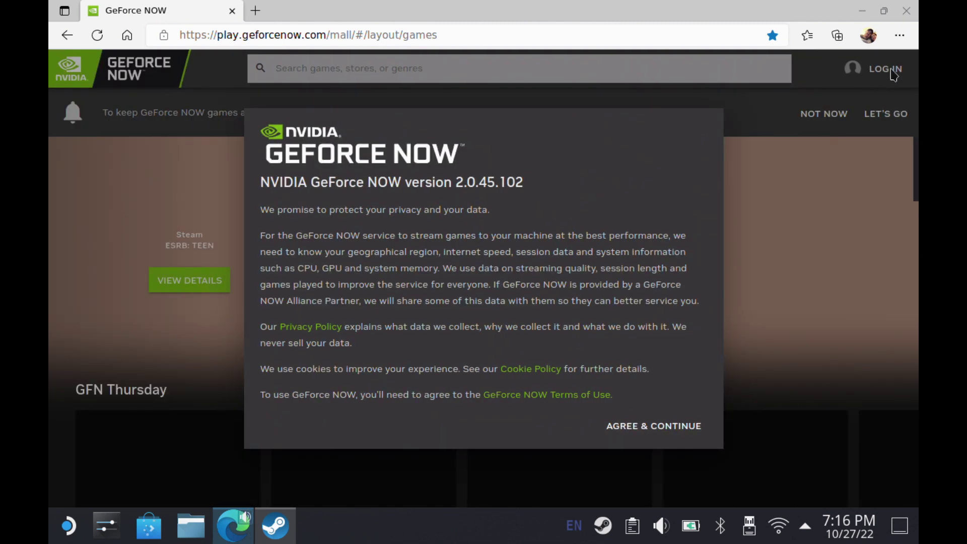
# Step: Agree to the GeForce NOW privacy notice and terms of use
pyautogui.click(646, 427)
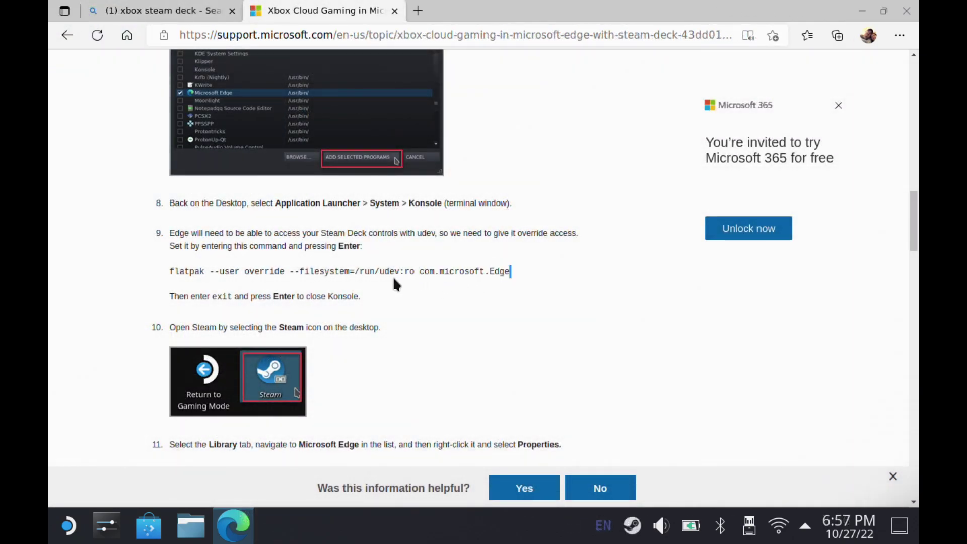
# Step: Copy the flatpak udev override command from step 9 of the support article and minimize the browser
pyautogui.moveTo(395, 284); pyautogui.dragTo(172, 275)
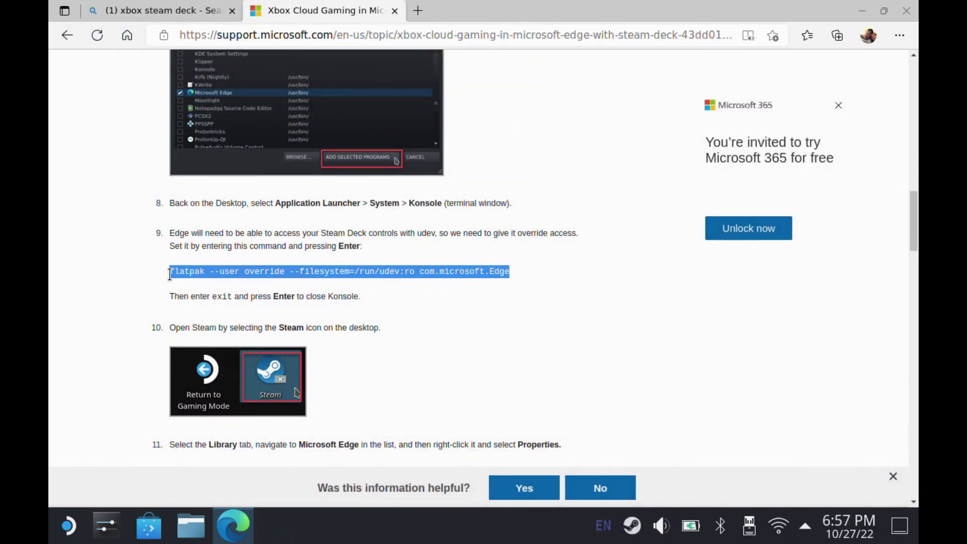
pyautogui.rightClick(184, 271)
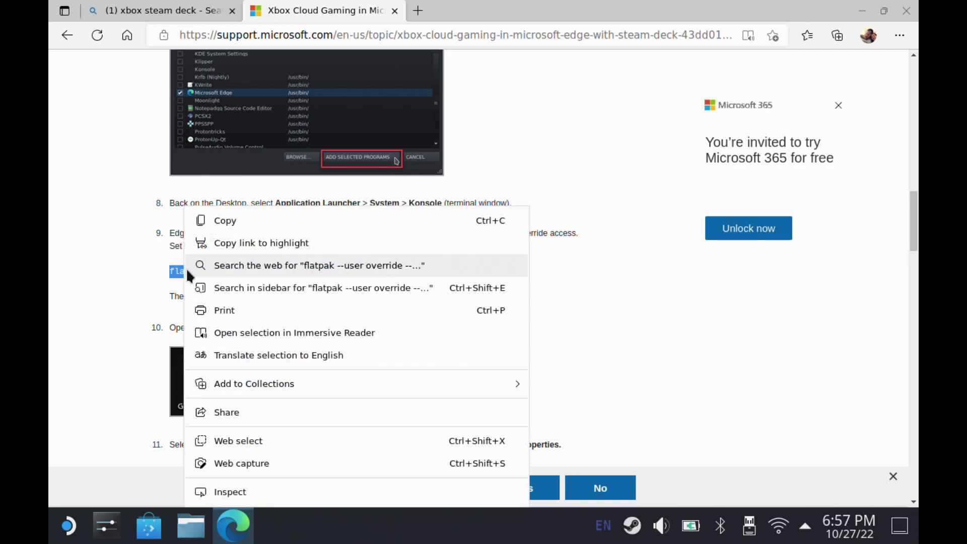
pyautogui.click(231, 222)
pyautogui.click(860, 14)
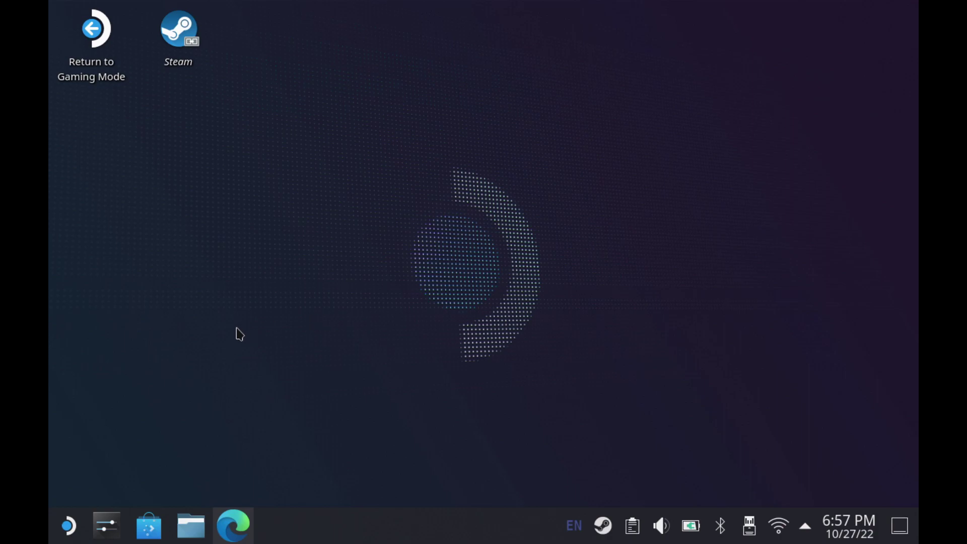
# Step: Launch the Konsole terminal from the full list of installed applications and maximize its window
pyautogui.click(69, 533)
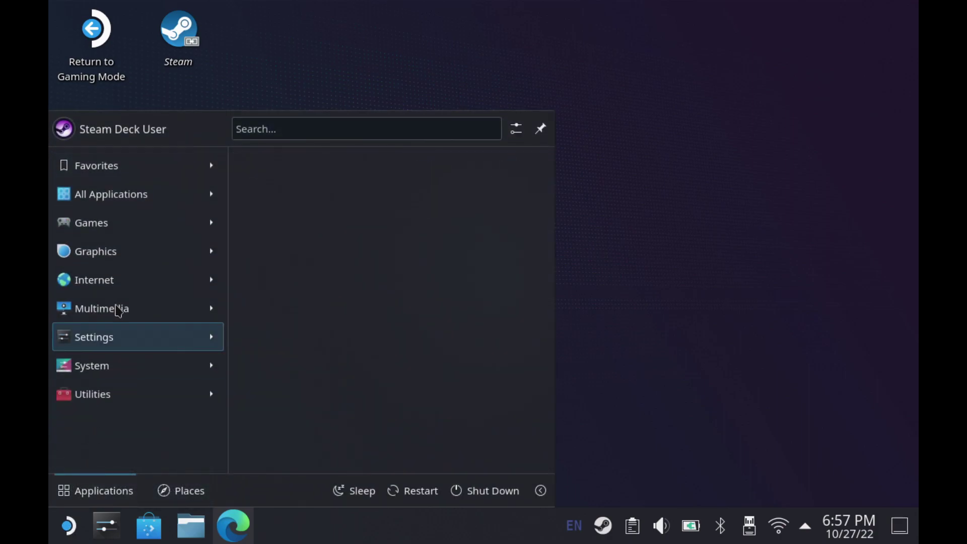
pyautogui.moveTo(142, 202)
pyautogui.scroll(-3, 376, 330)
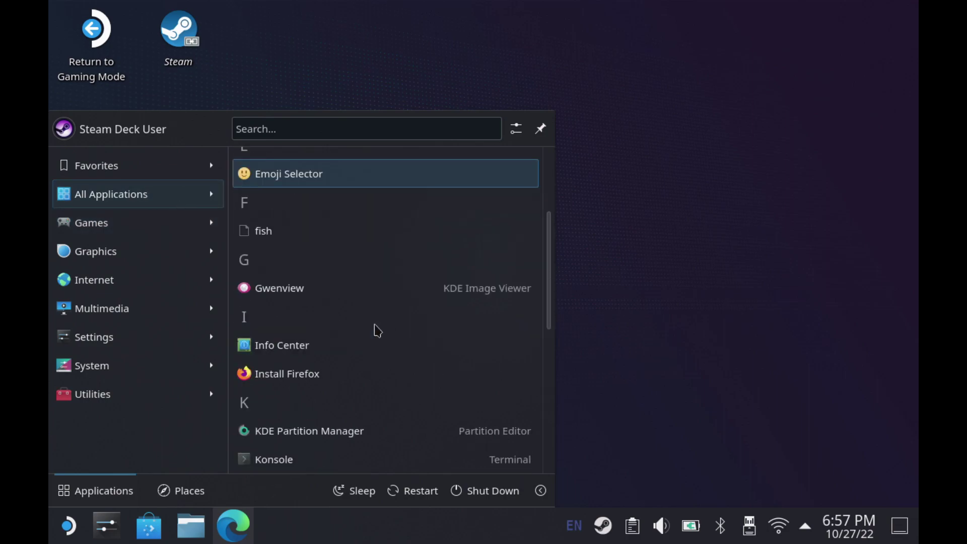
pyautogui.scroll(-3, 378, 331)
pyautogui.click(367, 306)
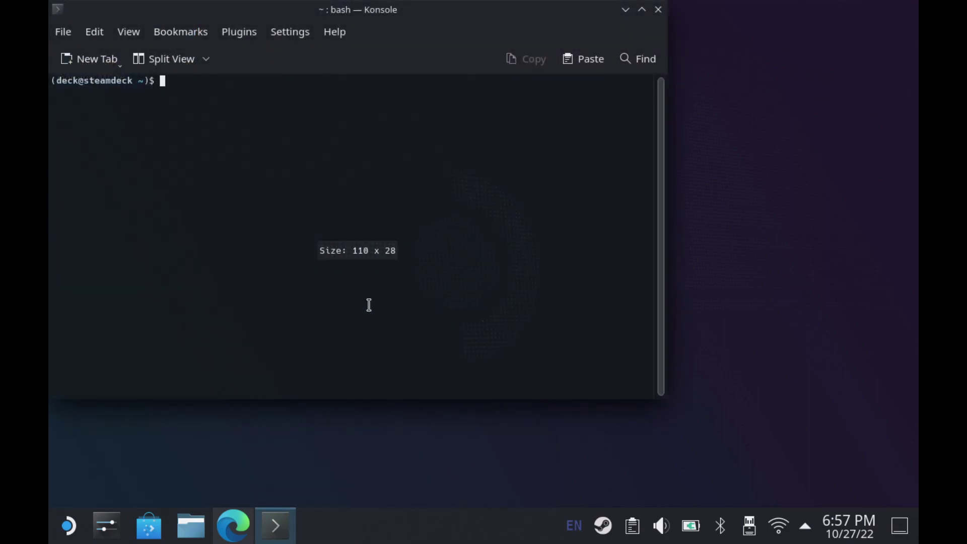
pyautogui.click(642, 9)
# Step: Paste and run "flatpak --user override --filesystem=/run/udev:ro com.microsoft.Edge" in the terminal, and close Konsole
pyautogui.rightClick(188, 82)
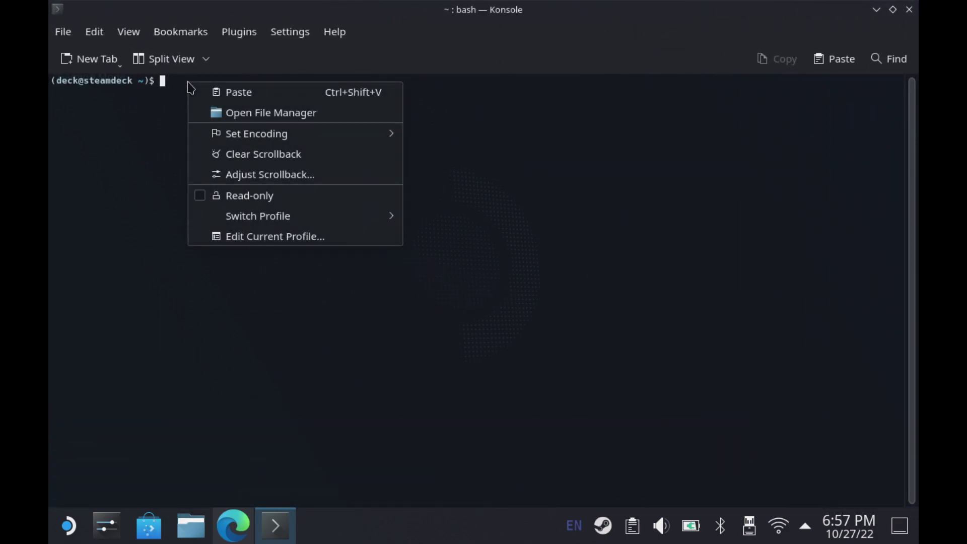
pyautogui.click(220, 93)
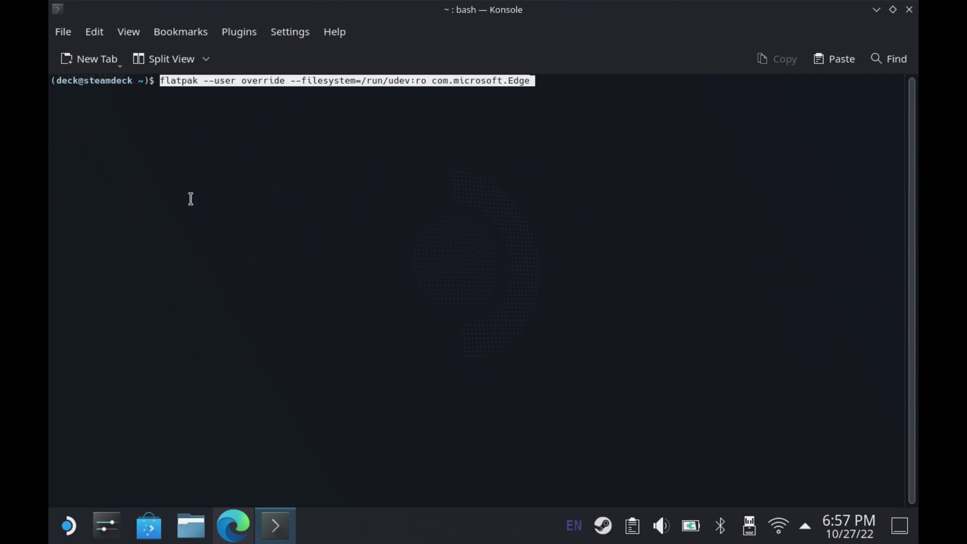
pyautogui.press('Return')
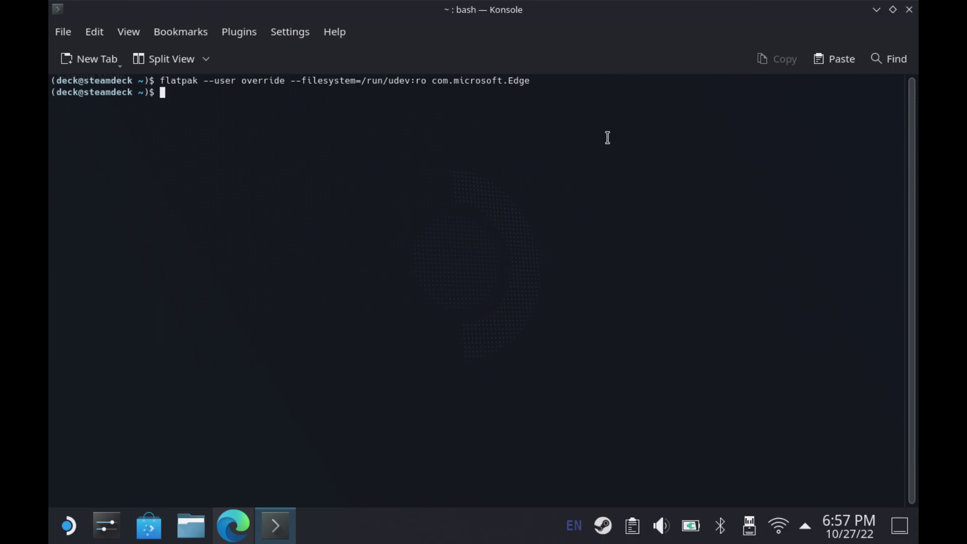
pyautogui.click(910, 10)
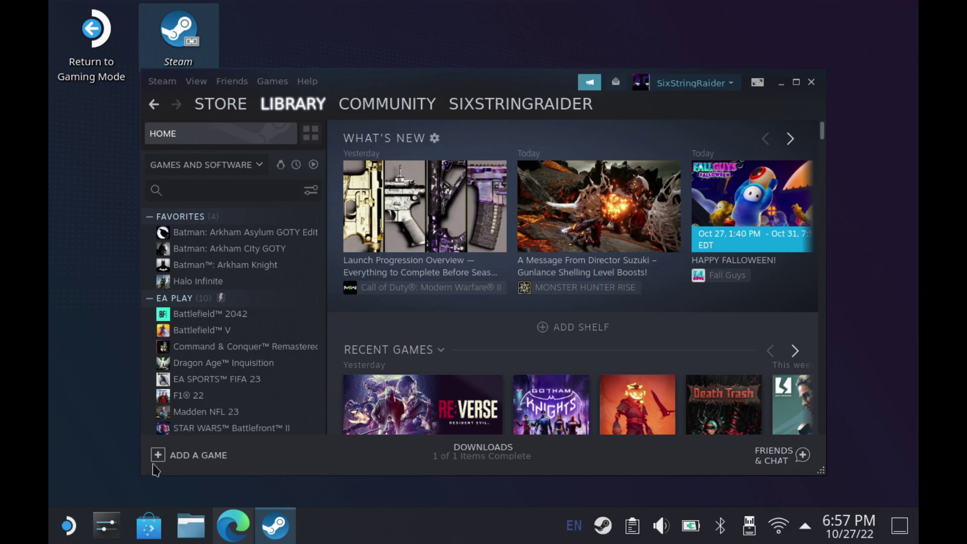
# Step: In Steam, add Microsoft Edge to the library as a non-Steam game
pyautogui.click(158, 456)
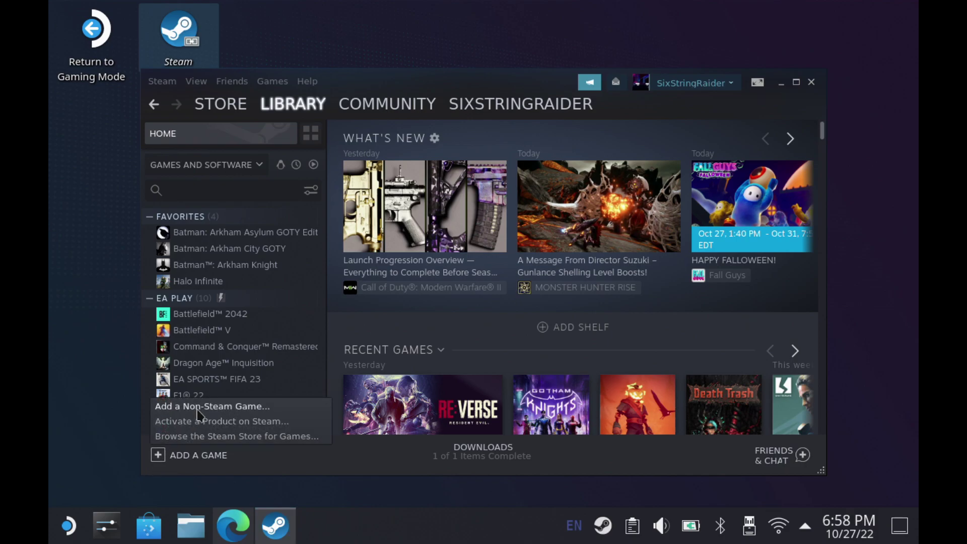
pyautogui.click(199, 409)
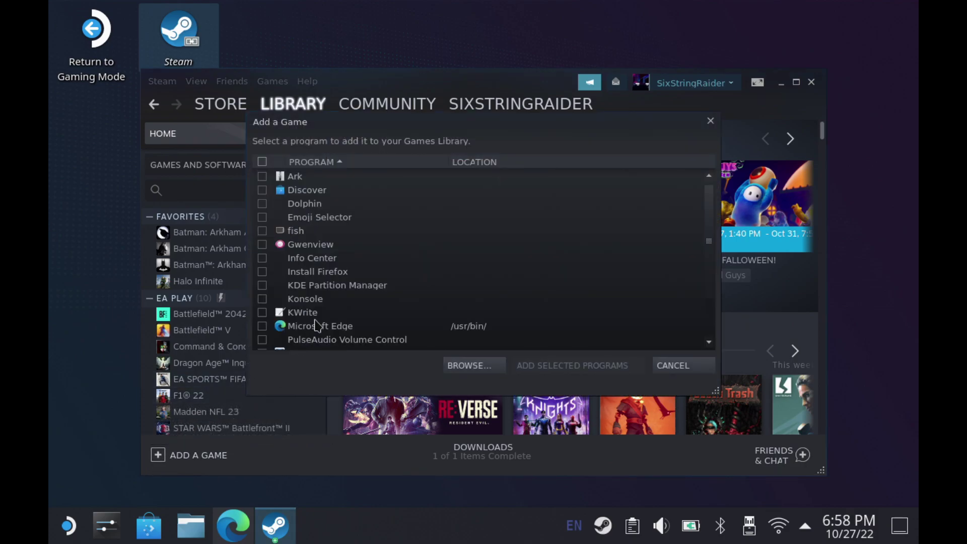
pyautogui.click(262, 326)
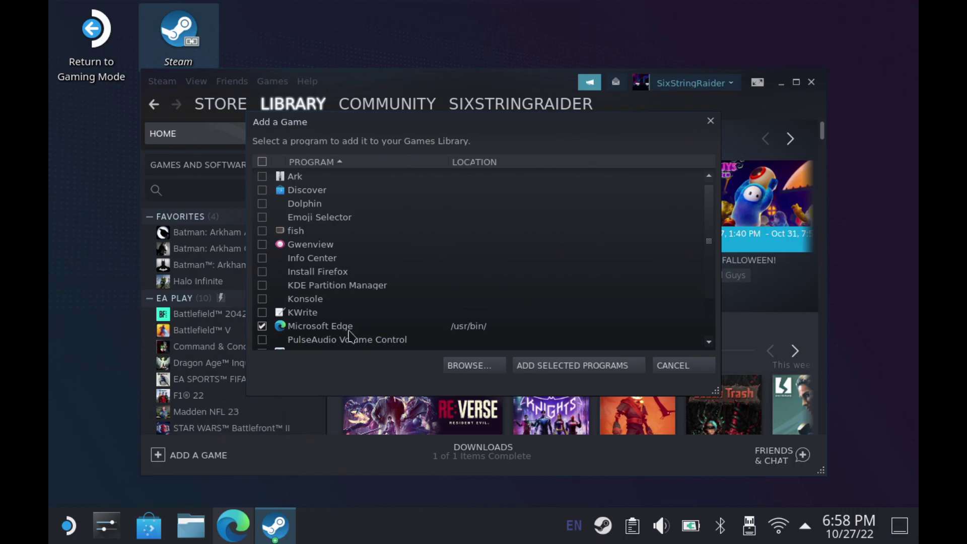
pyautogui.click(576, 365)
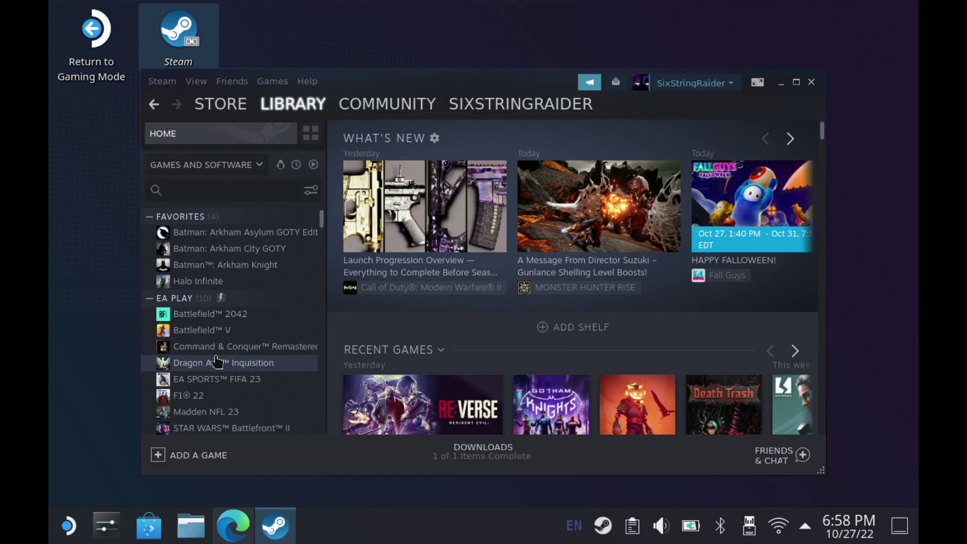
# Step: Find the Microsoft Edge entry in the Steam library and open its shortcut properties
pyautogui.scroll(-15, 217, 361)
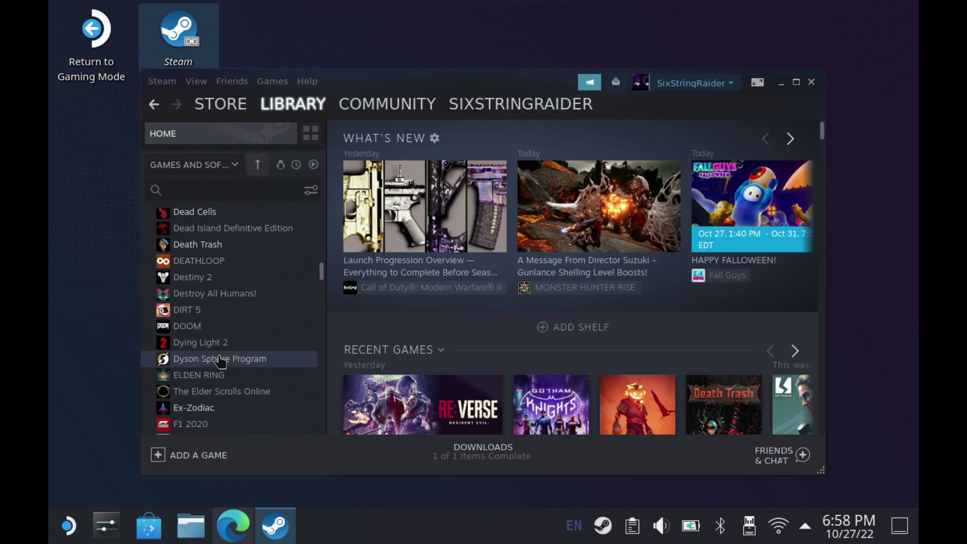
pyautogui.scroll(-15, 220, 361)
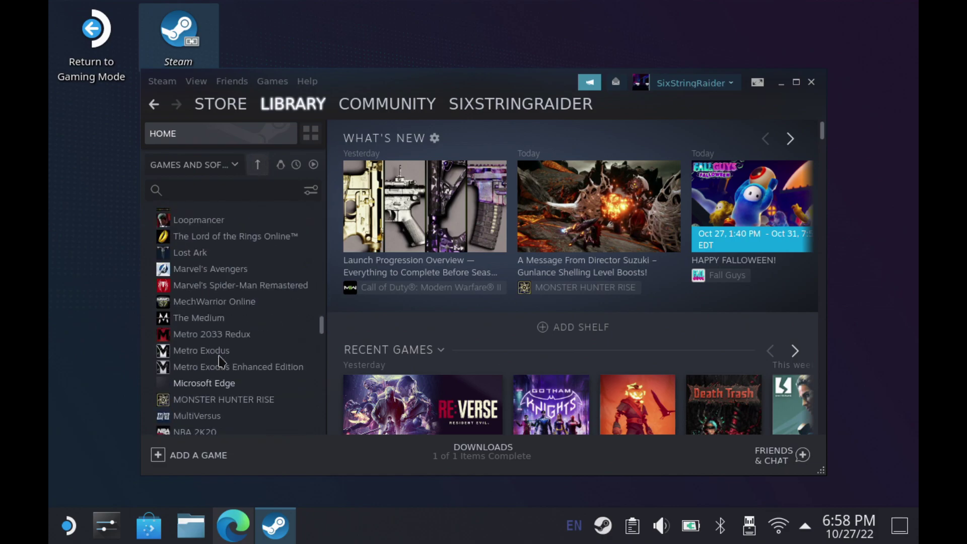
pyautogui.click(211, 387)
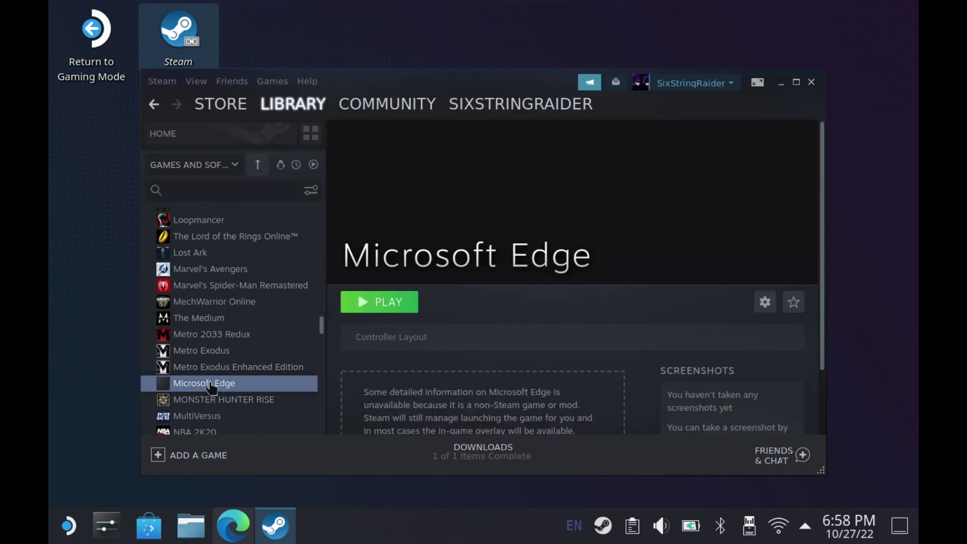
pyautogui.click(768, 304)
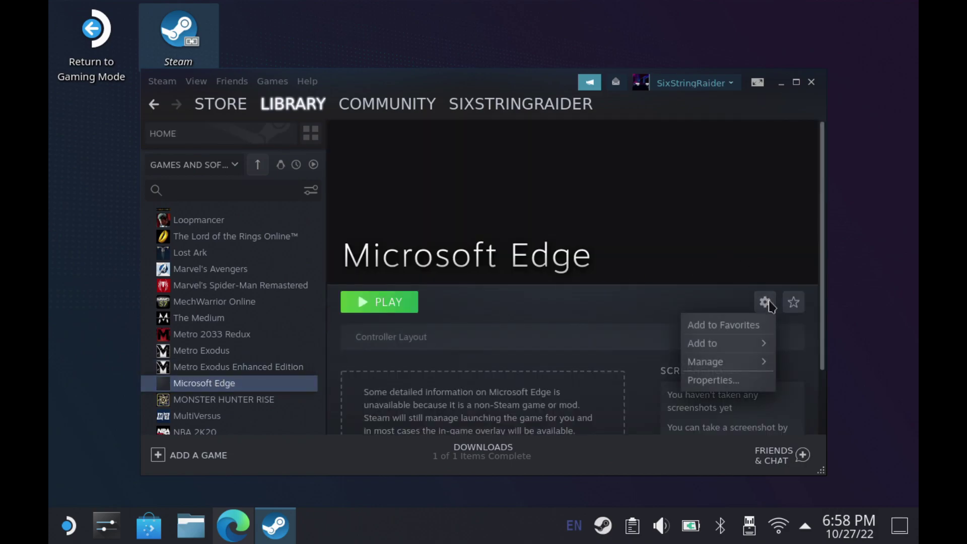
pyautogui.click(713, 381)
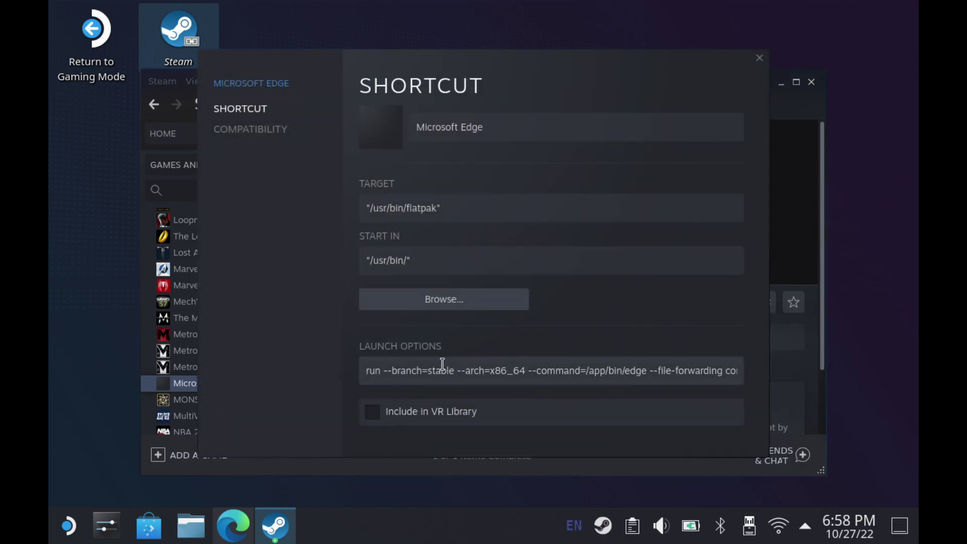
pyautogui.click(233, 525)
pyautogui.scroll(-2, 371, 388)
pyautogui.scroll(-4, 383, 376)
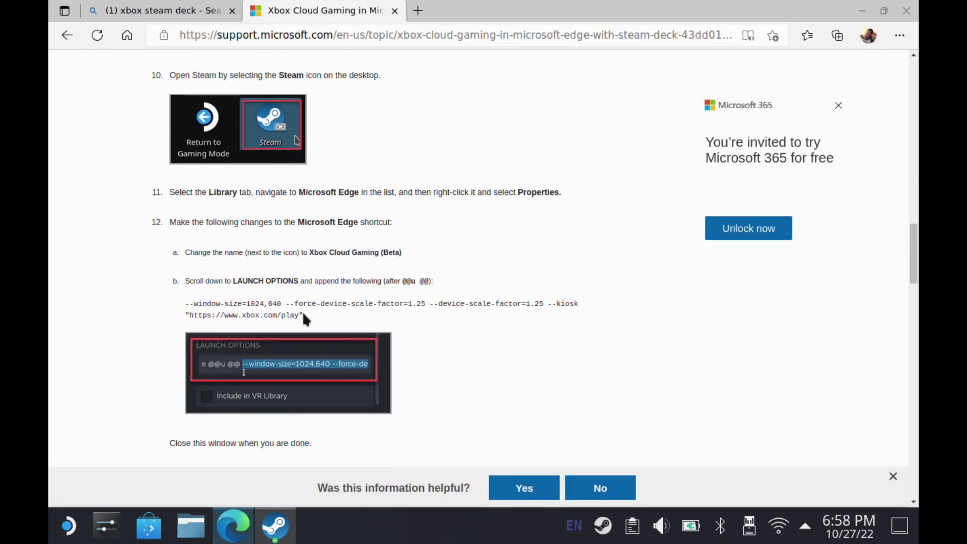
pyautogui.moveTo(305, 317); pyautogui.dragTo(186, 304)
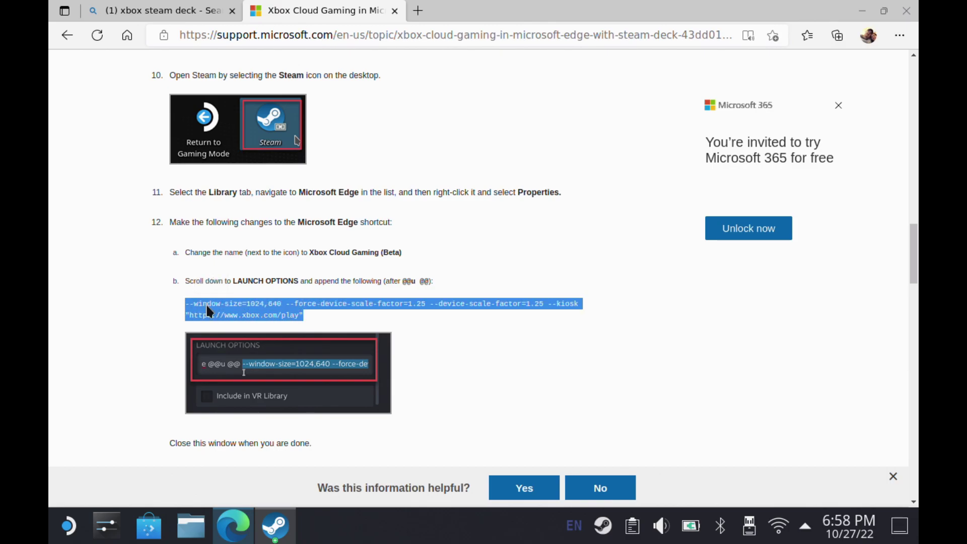
pyautogui.rightClick(206, 304)
pyautogui.click(289, 20)
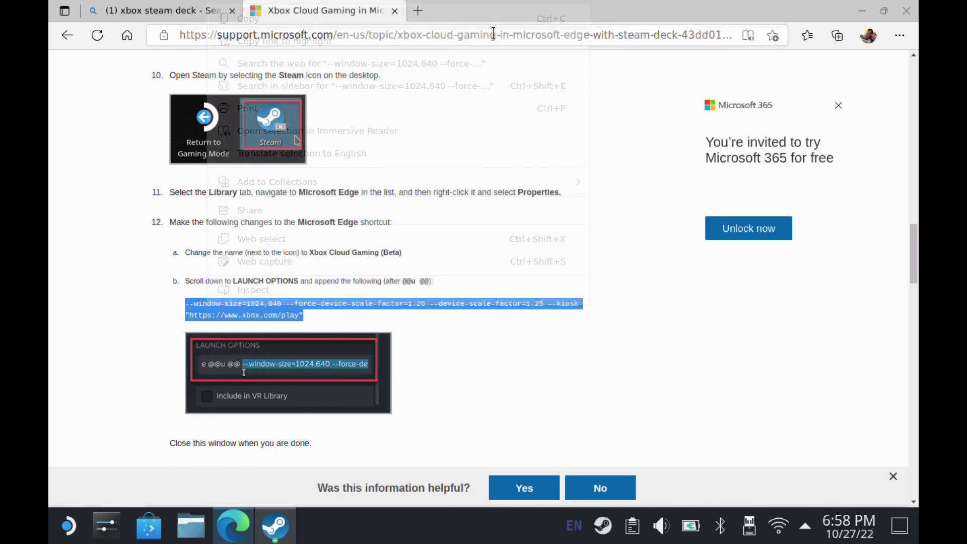
pyautogui.click(872, 11)
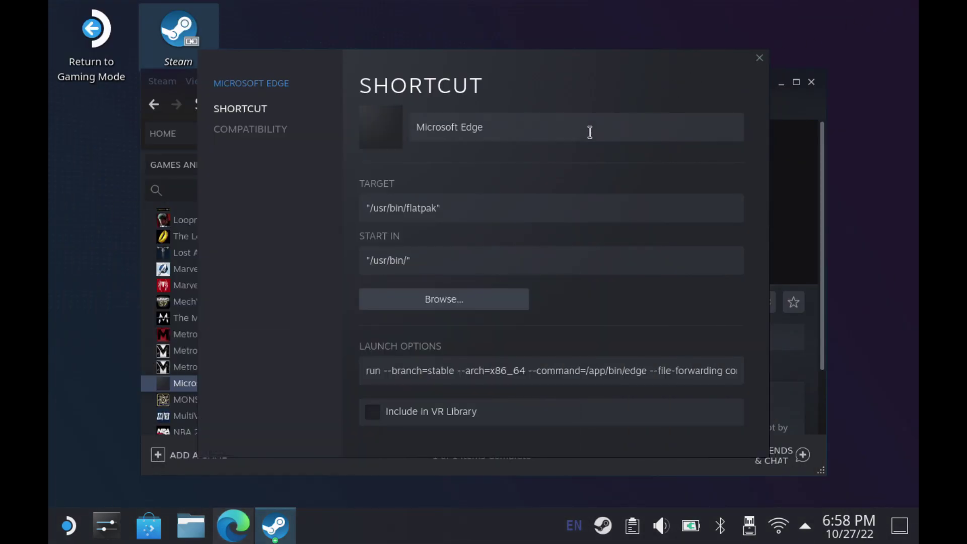
pyautogui.click(671, 371)
pyautogui.press('Right')
pyautogui.press('Right')
pyautogui.press('Right')
pyautogui.press('Right')
pyautogui.press('Right')
pyautogui.press('Right')
pyautogui.press('Right')
pyautogui.press('Right')
pyautogui.press('Right')
pyautogui.press('Right')
pyautogui.press('Right')
pyautogui.press('Right')
pyautogui.press('Right')
pyautogui.press('Right')
pyautogui.press('Right')
pyautogui.press('Right')
pyautogui.press('Right')
pyautogui.press('Right')
pyautogui.press('Right')
pyautogui.press('Right')
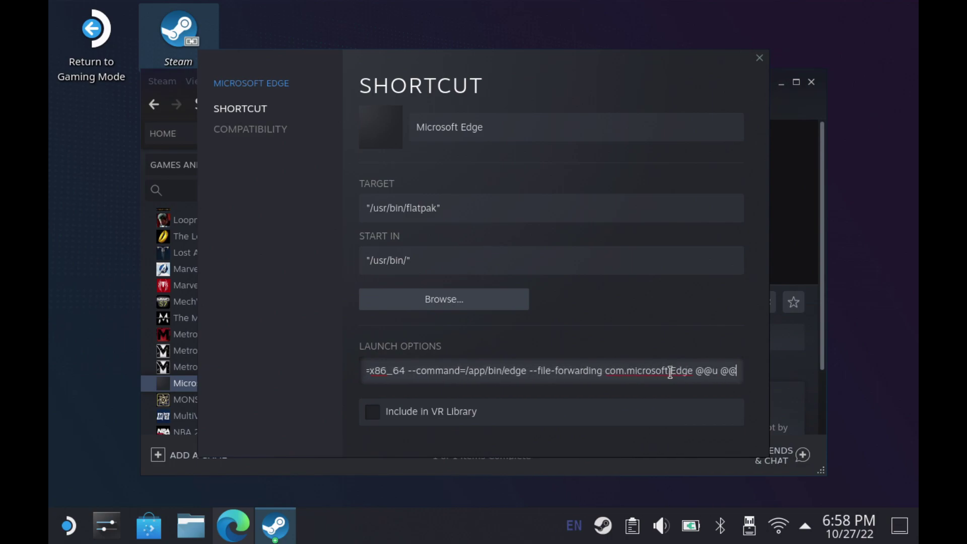
pyautogui.rightClick(737, 371)
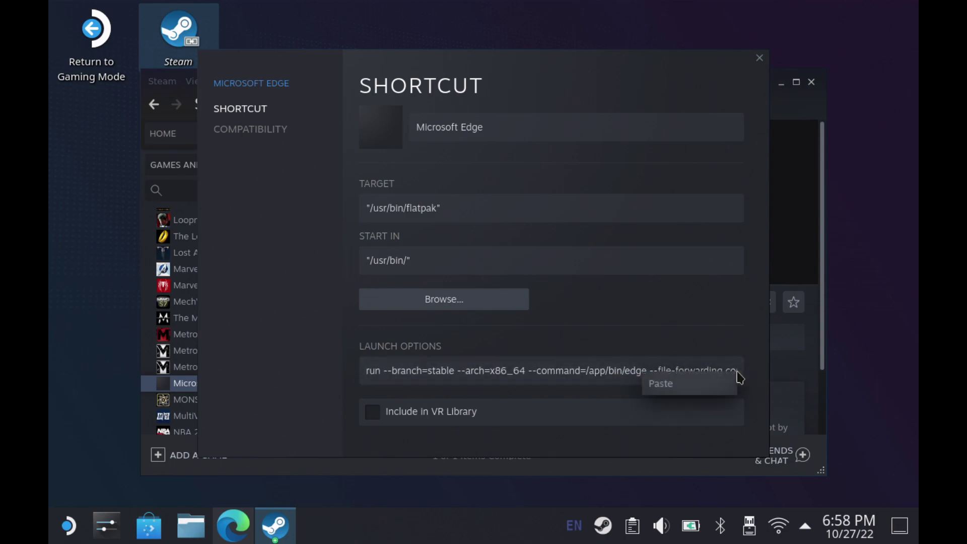
pyautogui.click(712, 384)
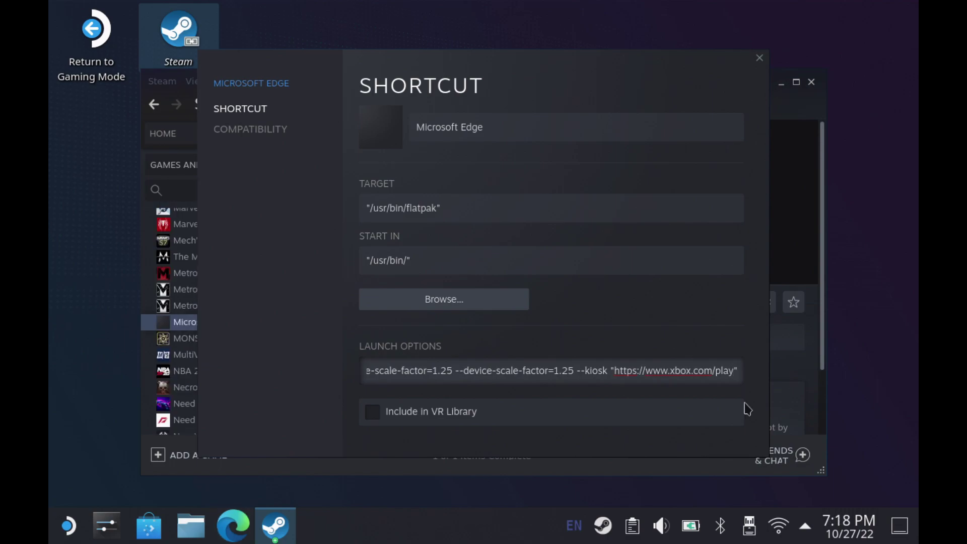
pyautogui.press('Left')
pyautogui.press('Left')
pyautogui.press('Left')
pyautogui.press('Left')
pyautogui.press('Left')
pyautogui.press('Left')
pyautogui.press('Left')
pyautogui.press('Left')
pyautogui.press('Left')
pyautogui.press('Left')
pyautogui.press('Left')
pyautogui.press('Left')
pyautogui.press('Left')
pyautogui.press('Left')
pyautogui.press('Left')
pyautogui.press('Left')
pyautogui.press('Left')
pyautogui.press('Left')
pyautogui.press('Left')
pyautogui.write('pla')
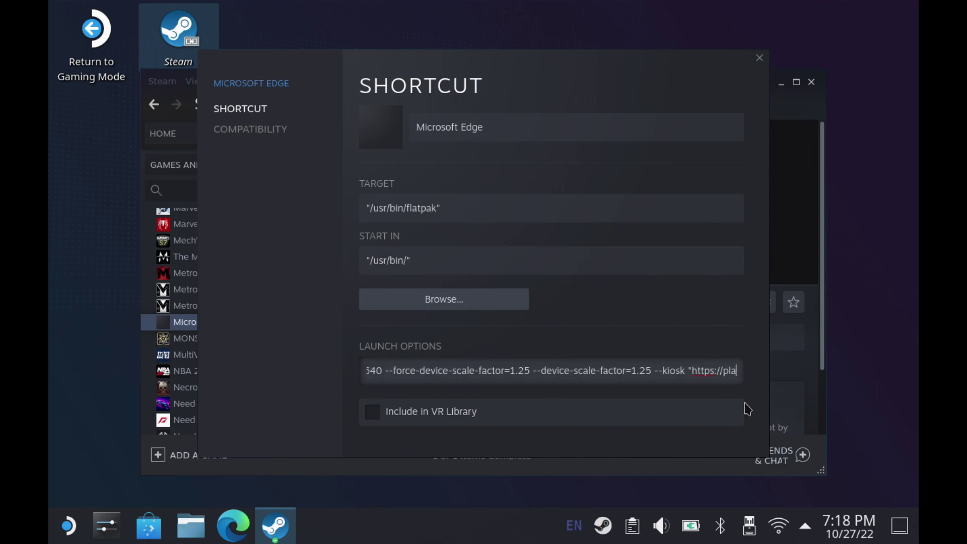
pyautogui.write('y.gef')
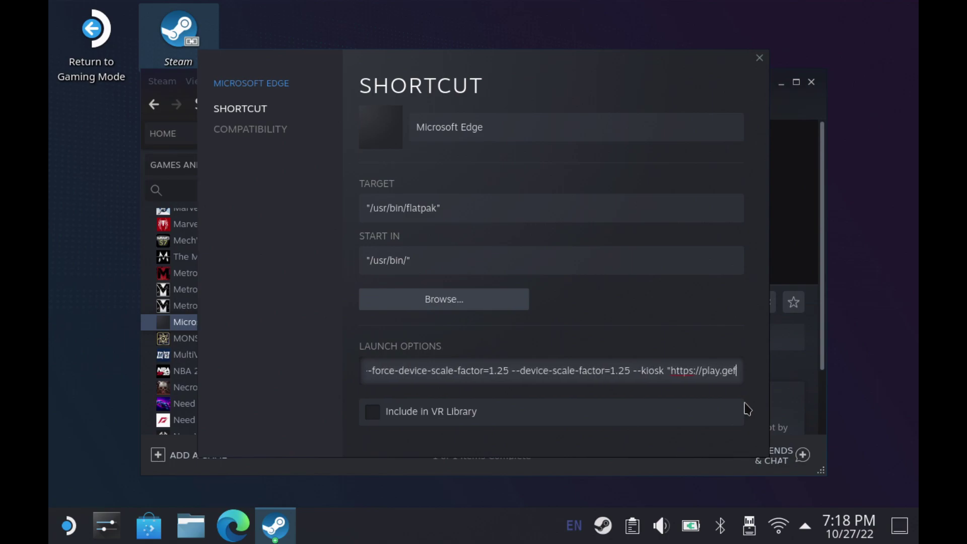
pyautogui.write('orcenow')
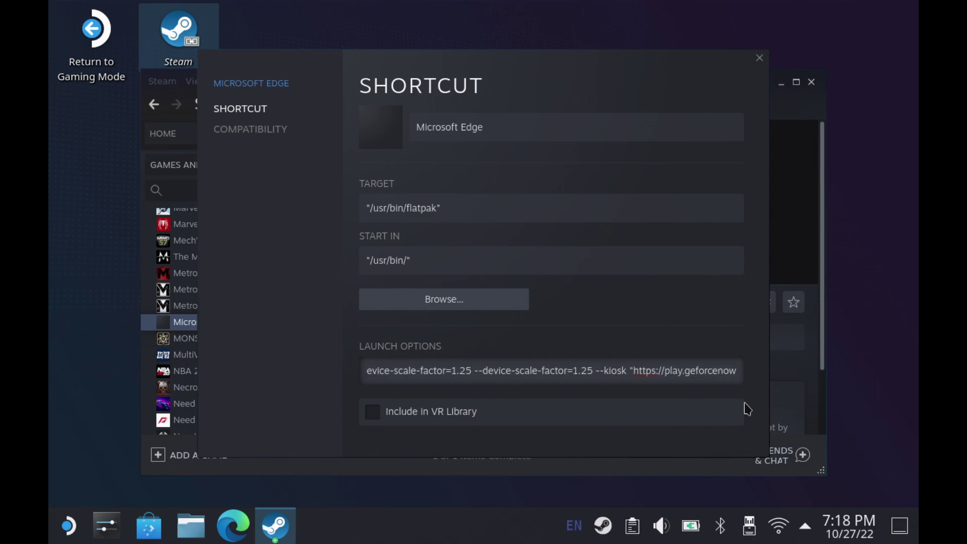
pyautogui.write('.com')
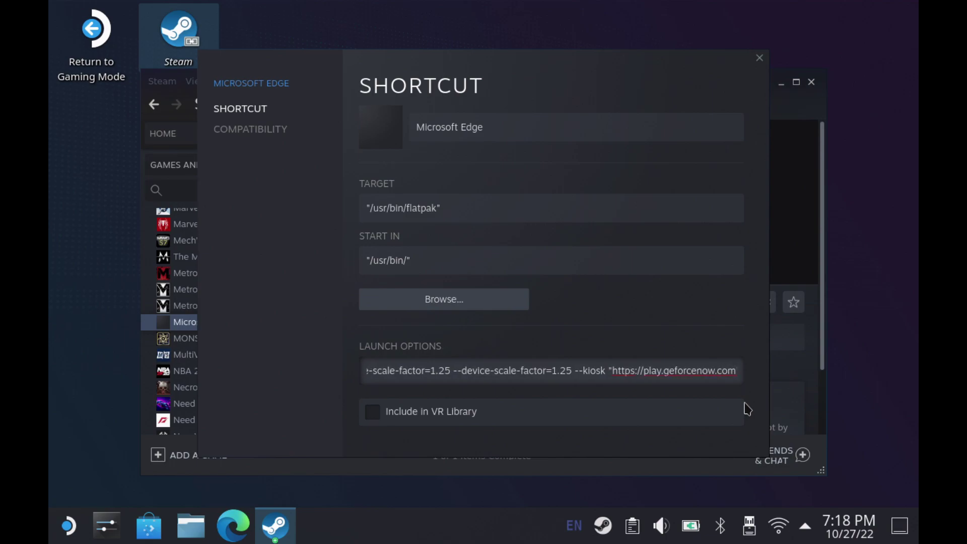
pyautogui.write('"')
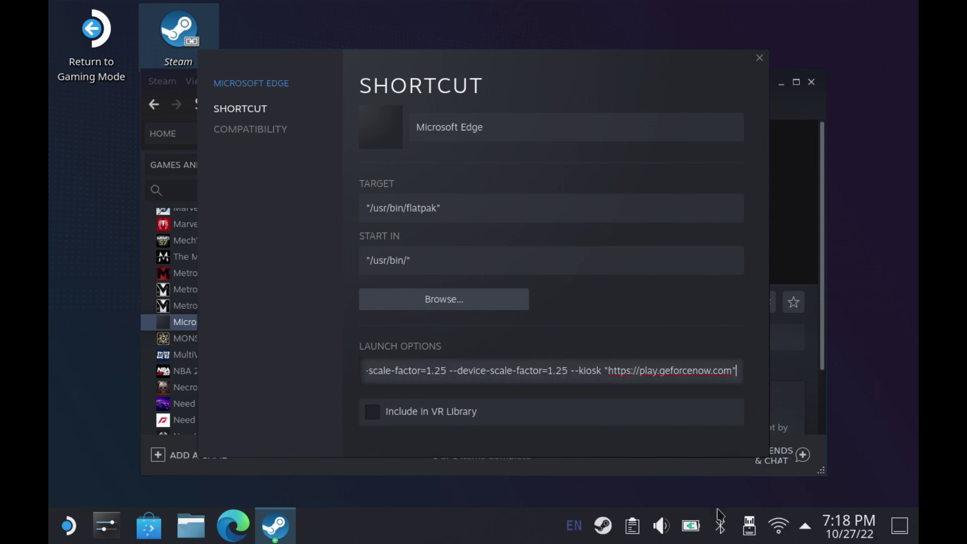
# Step: Rename the Microsoft Edge shortcut as GeForce NOW
pyautogui.click(482, 128)
pyautogui.moveTo(482, 128); pyautogui.dragTo(417, 128)
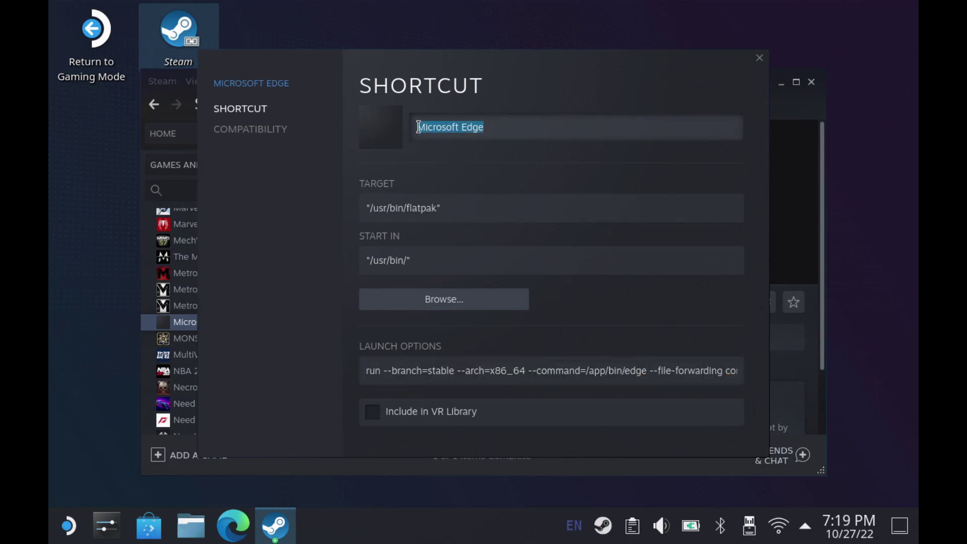
pyautogui.write('GeForce NOW')
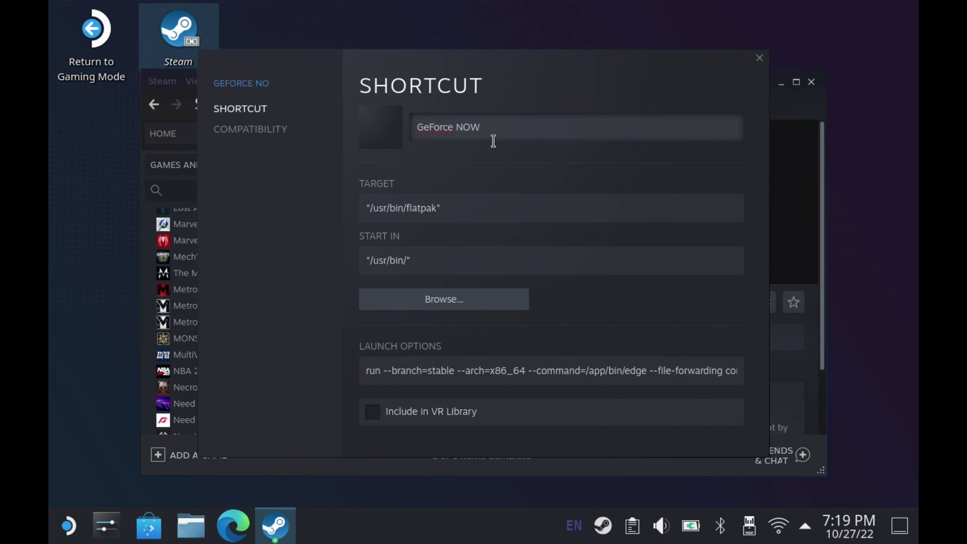
pyautogui.click(458, 150)
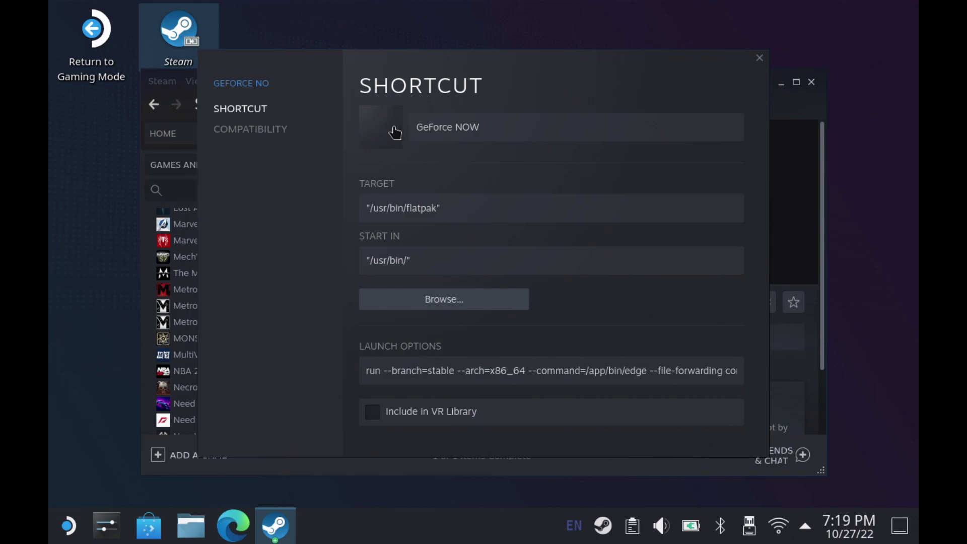
# Step: Set GFN Icon.png from /home/deck/Downloads as the shortcut's icon and close its properties
pyautogui.click(395, 132)
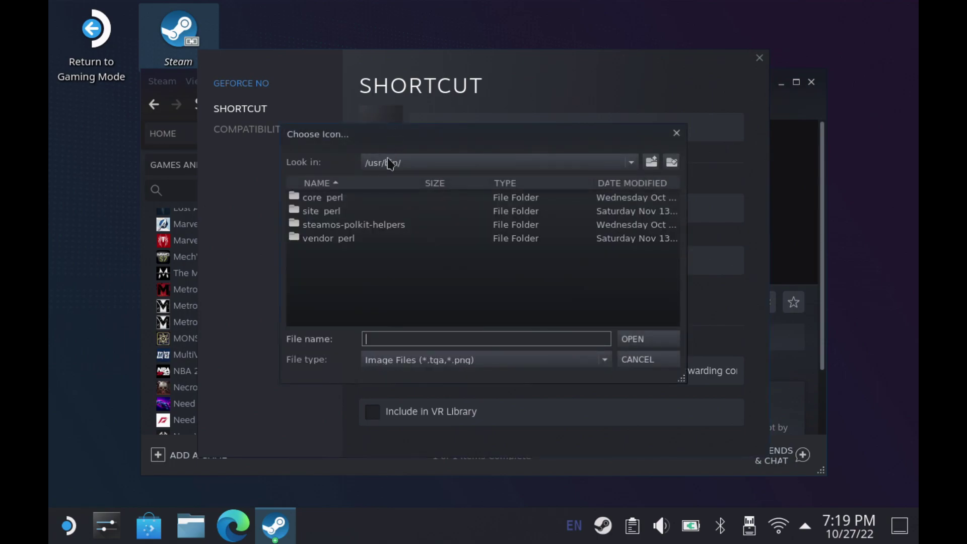
pyautogui.click(442, 162)
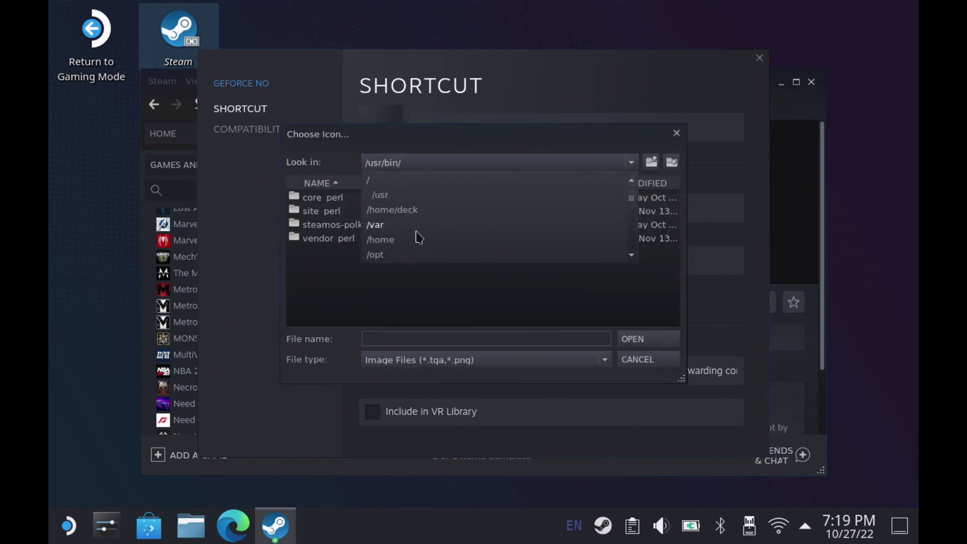
pyautogui.click(410, 209)
pyautogui.doubleClick(315, 320)
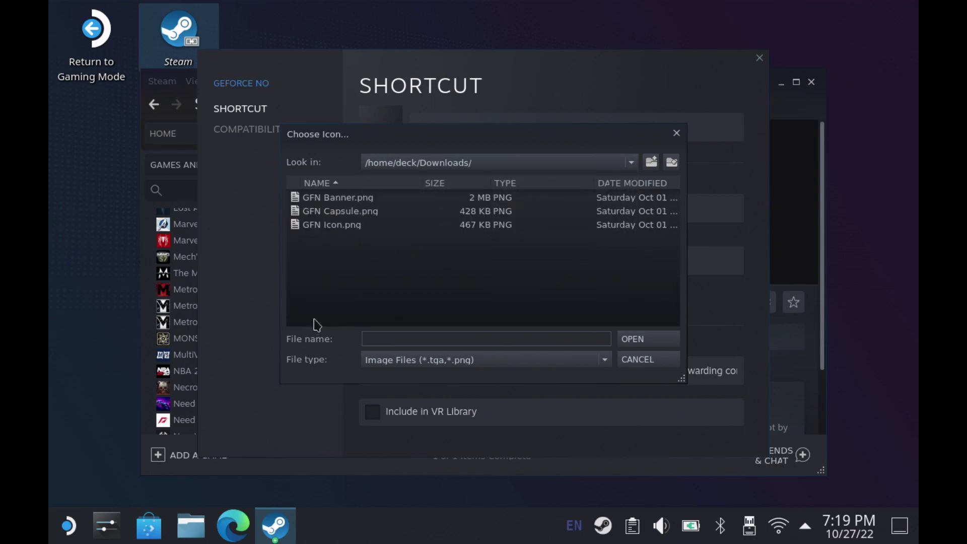
pyautogui.click(359, 229)
pyautogui.doubleClick(343, 229)
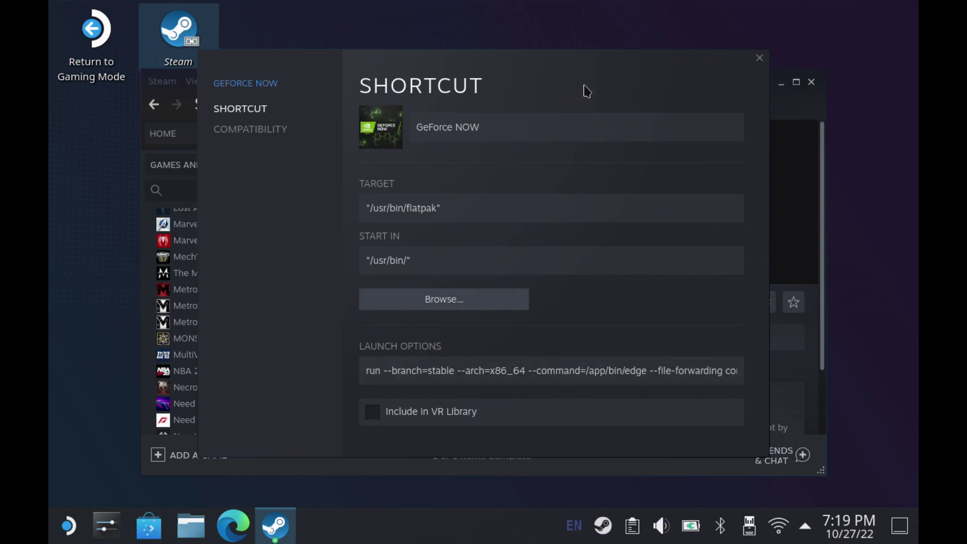
pyautogui.click(760, 59)
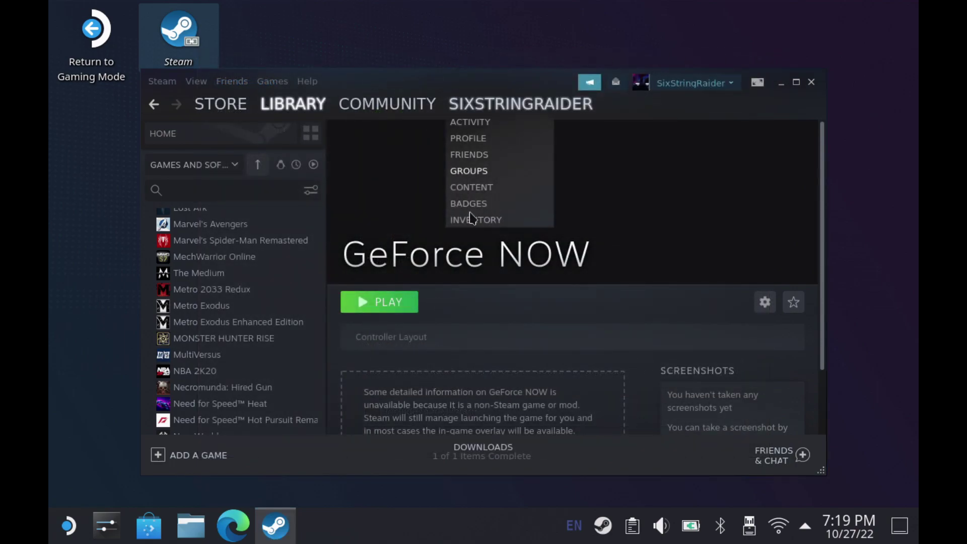
# Step: Set GFN Banner.png from /home/deck/Downloads as the custom background of the GeForce NOW library page
pyautogui.rightClick(579, 187)
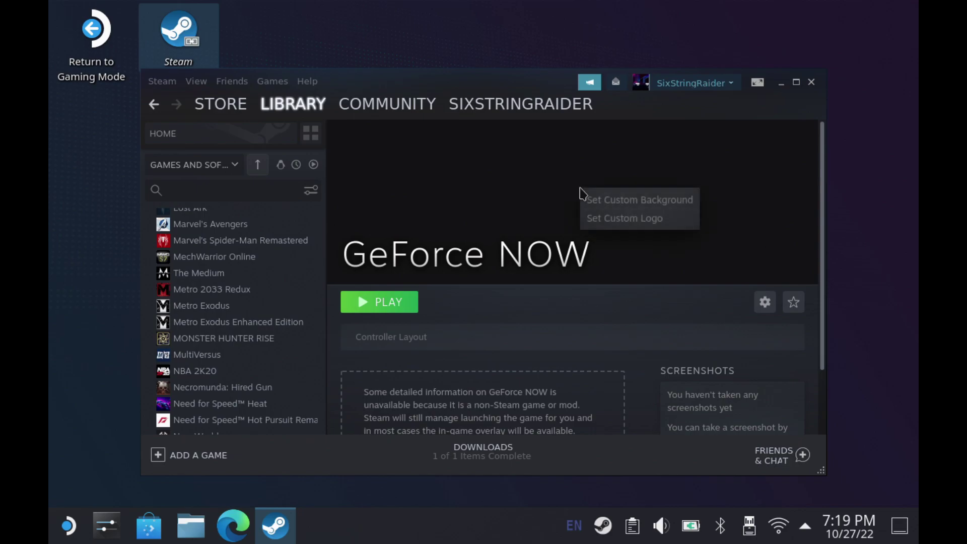
pyautogui.click(613, 201)
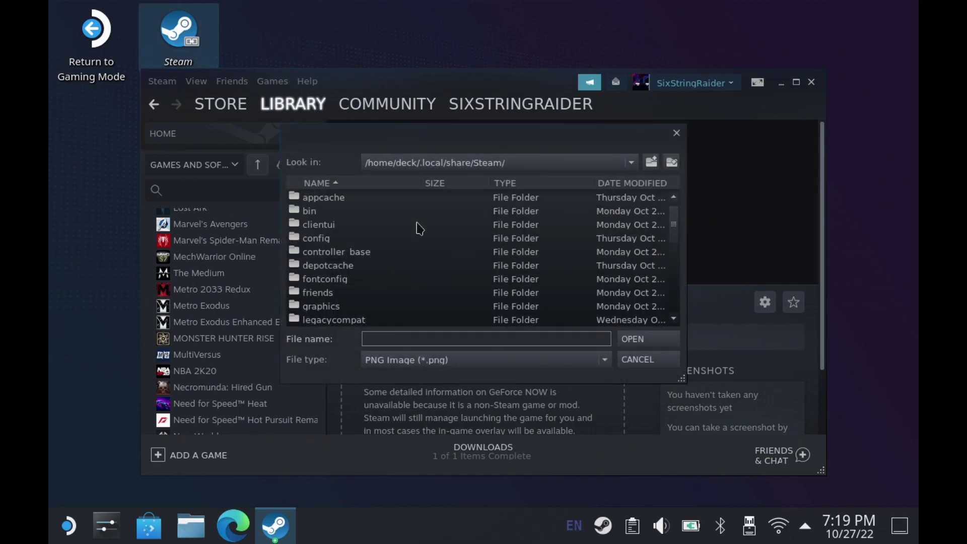
pyautogui.click(427, 163)
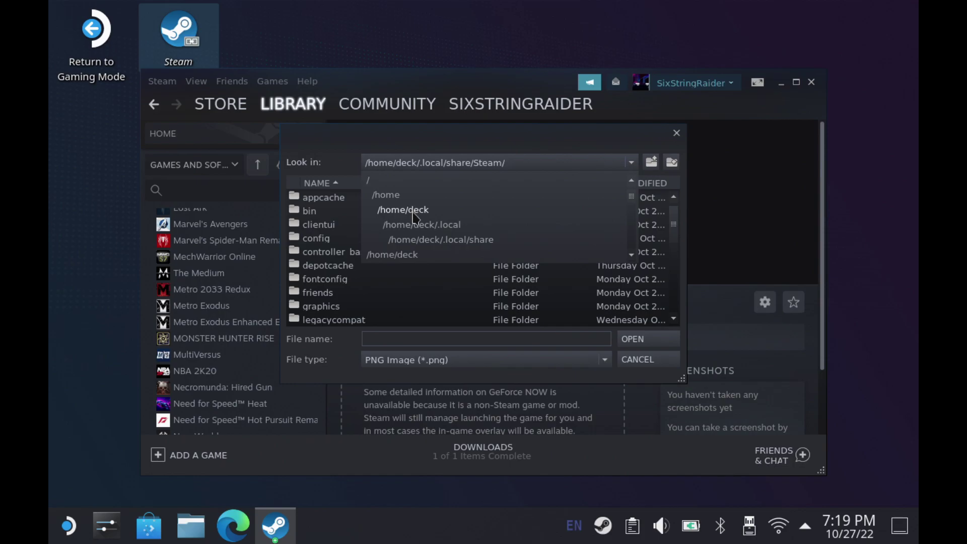
pyautogui.click(414, 210)
pyautogui.click(341, 321)
pyautogui.doubleClick(341, 324)
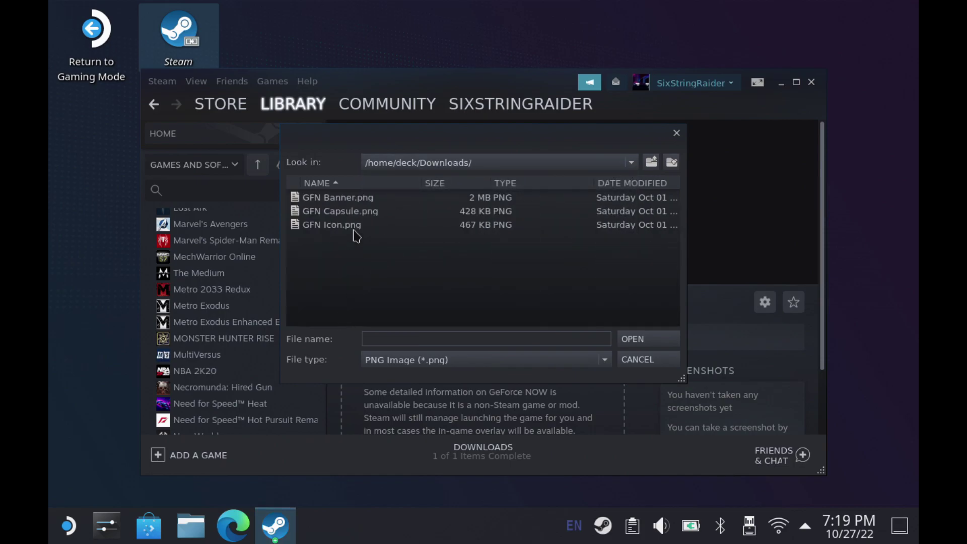
pyautogui.doubleClick(354, 201)
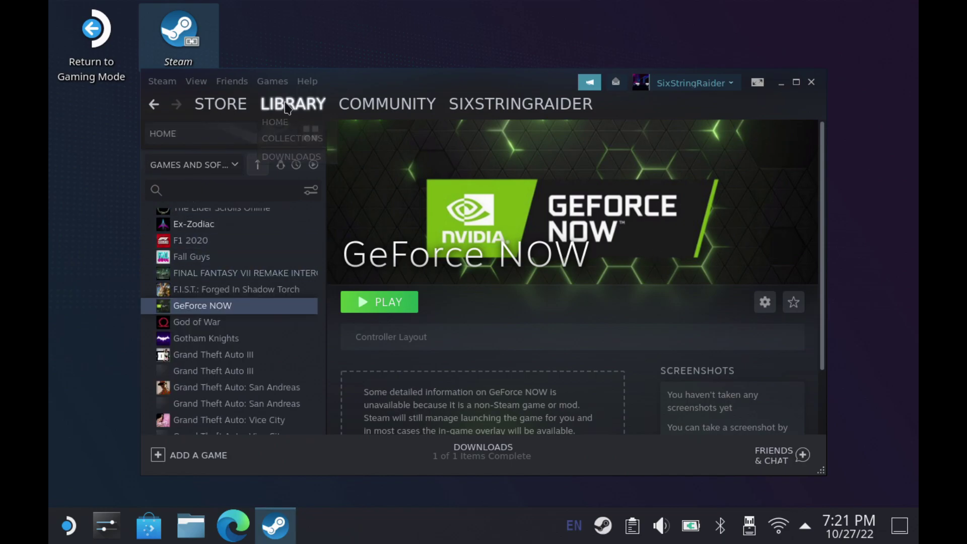
# Step: On the library home, set GFN Banner.png as custom artwork for the wide GeForce NOW tile in Recent Games
pyautogui.click(286, 108)
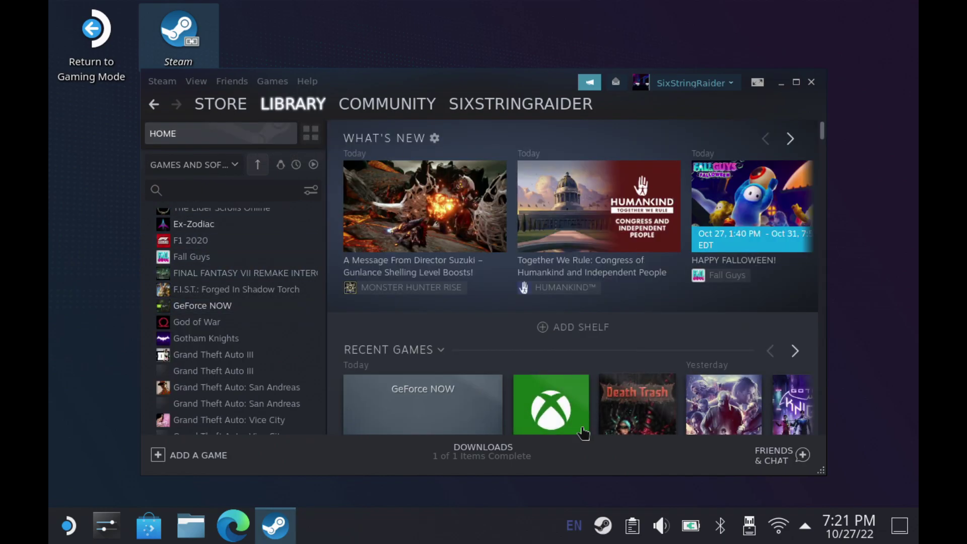
pyautogui.scroll(-3, 437, 293)
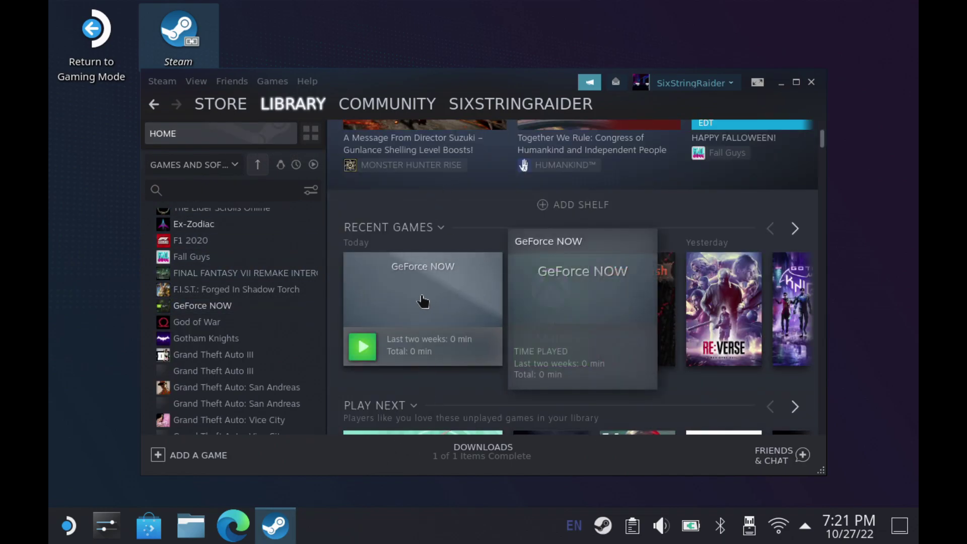
pyautogui.rightClick(422, 298)
pyautogui.moveTo(470, 362)
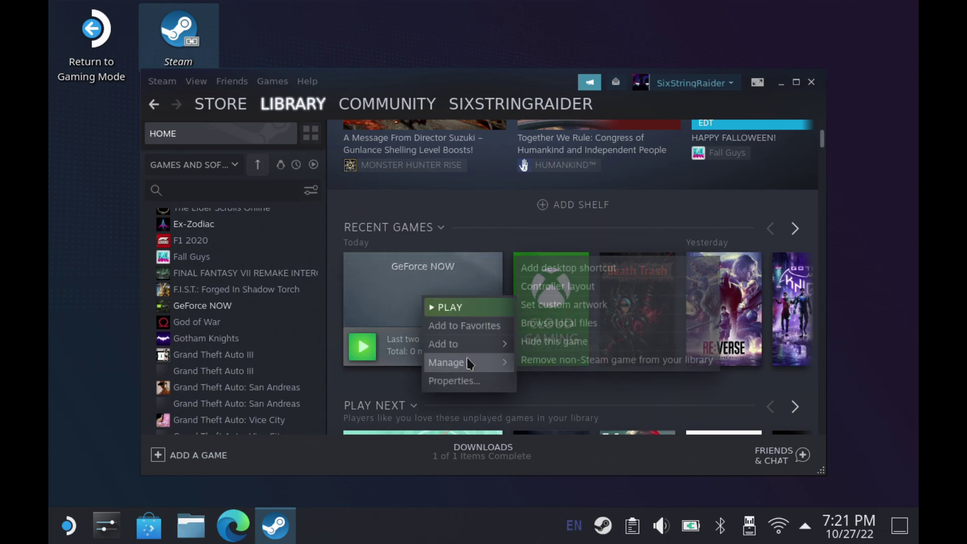
pyautogui.click(586, 305)
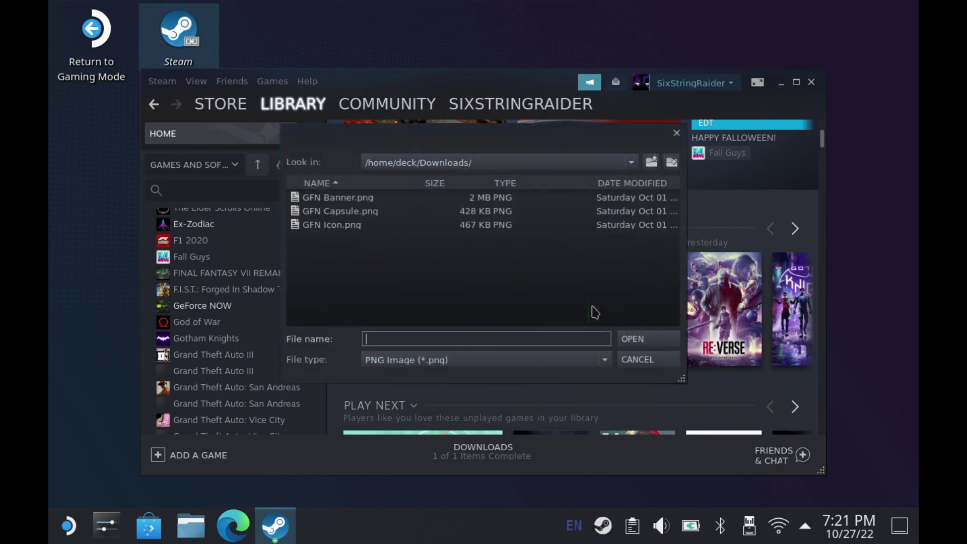
pyautogui.doubleClick(357, 197)
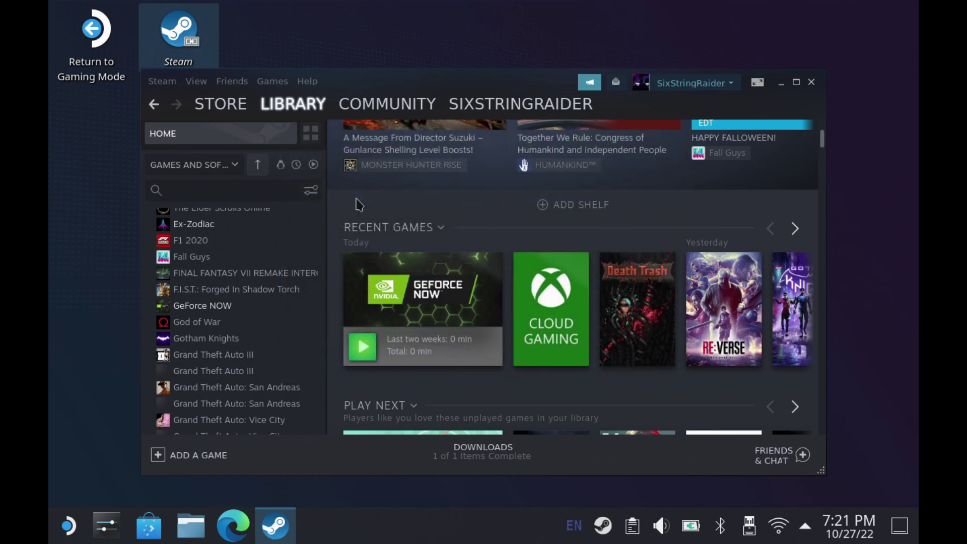
# Step: Open Xbox Cloud Gaming from Recent Games and launch it
pyautogui.moveTo(478, 309)
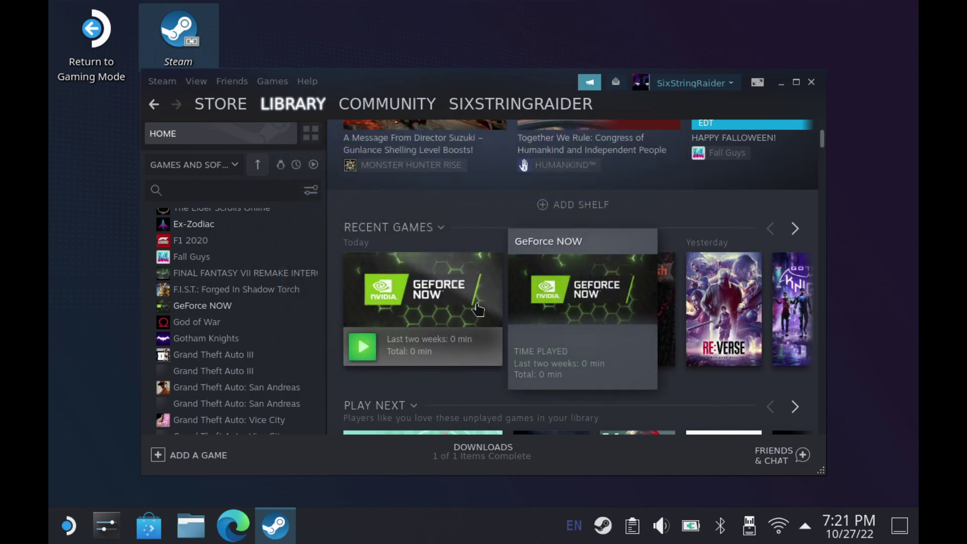
pyautogui.click(558, 314)
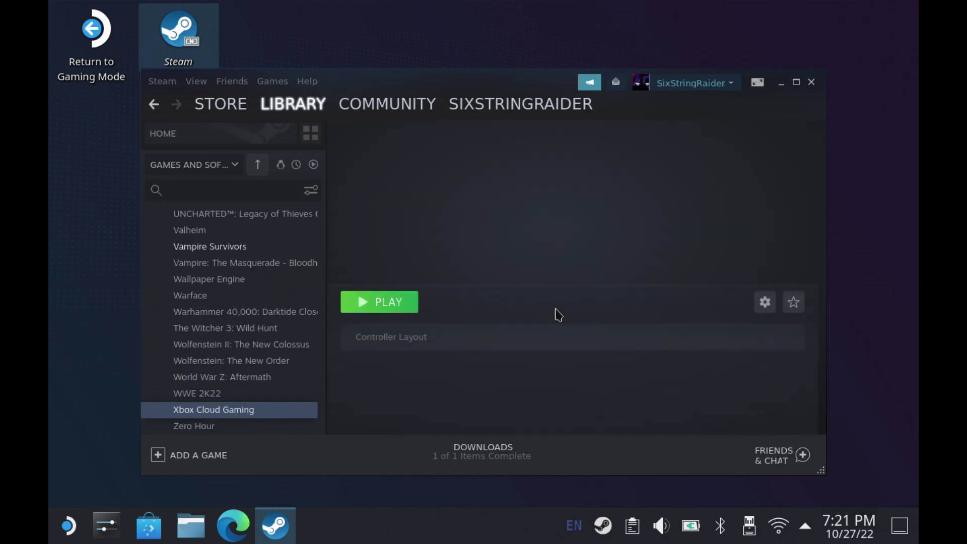
pyautogui.click(383, 303)
# Step: Set GFN Capsule.png from /home/deck/Downloads as custom artwork for the portrait GeForce NOW tile, and check it in Recent Games
pyautogui.moveTo(557, 225)
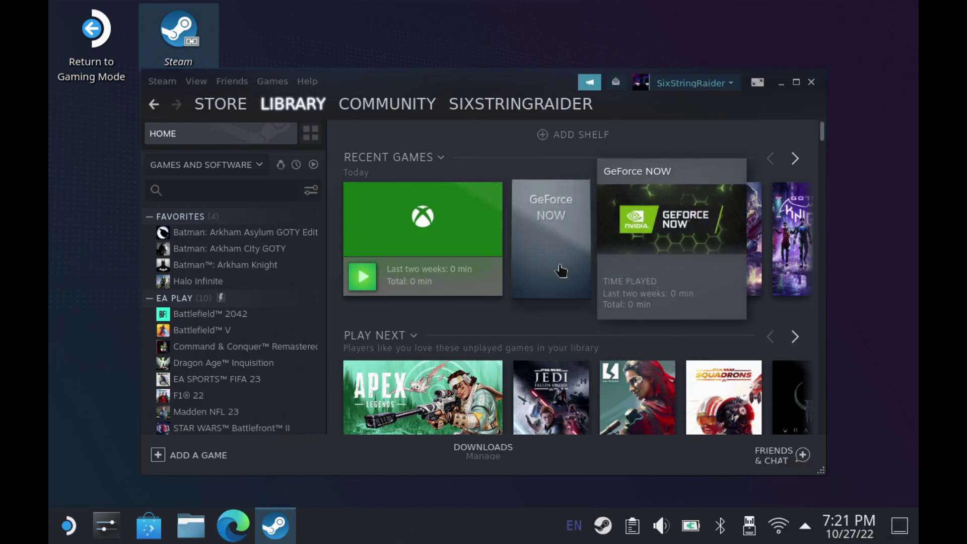
pyautogui.rightClick(552, 242)
pyautogui.moveTo(584, 302)
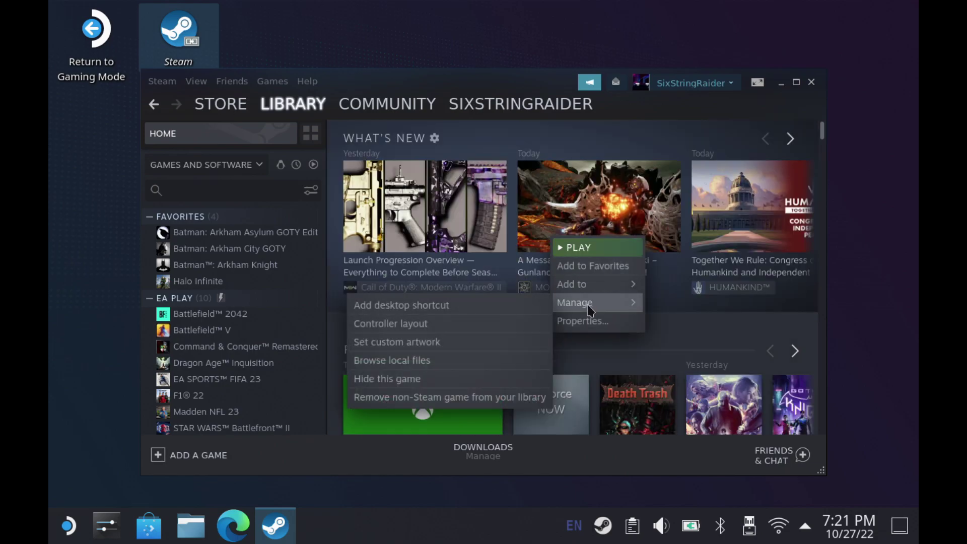
pyautogui.click(431, 343)
pyautogui.click(471, 163)
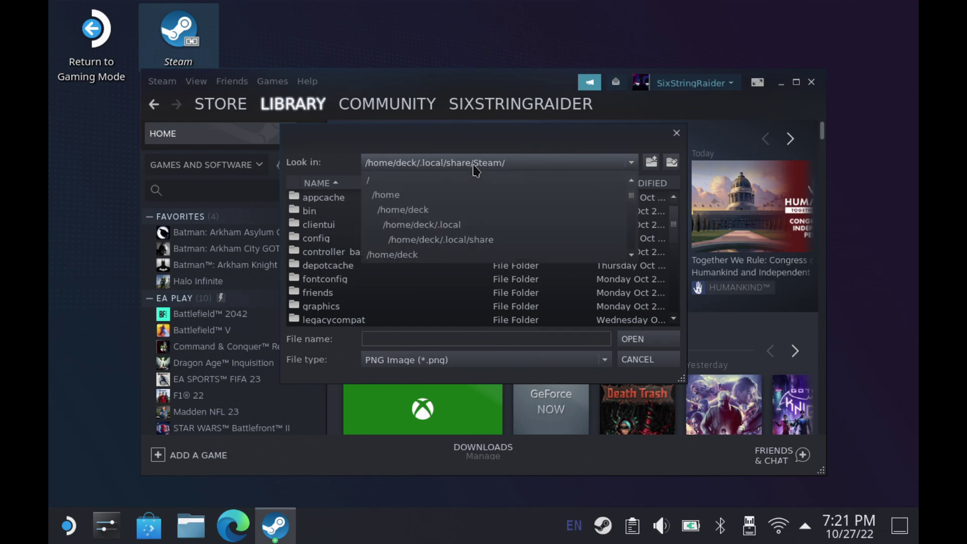
pyautogui.click(425, 212)
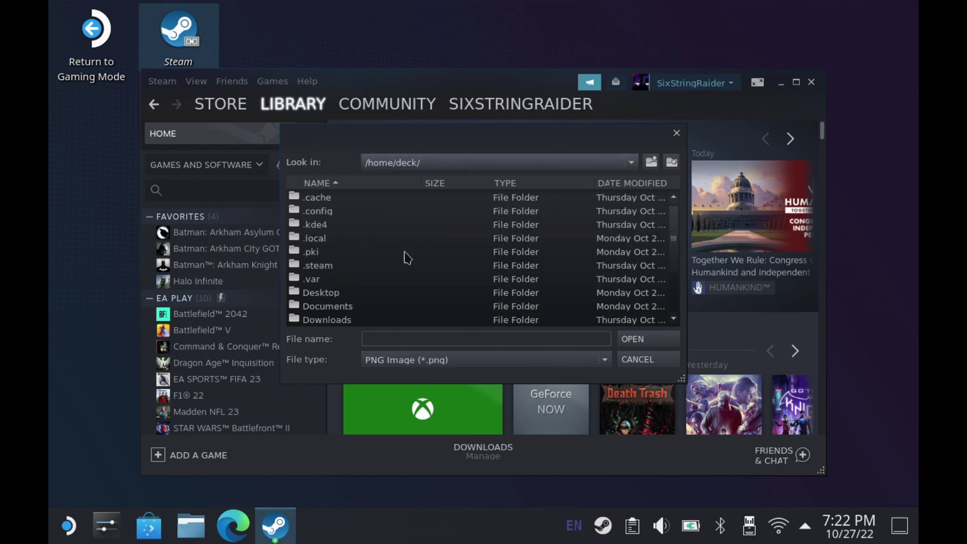
pyautogui.doubleClick(360, 323)
pyautogui.doubleClick(380, 214)
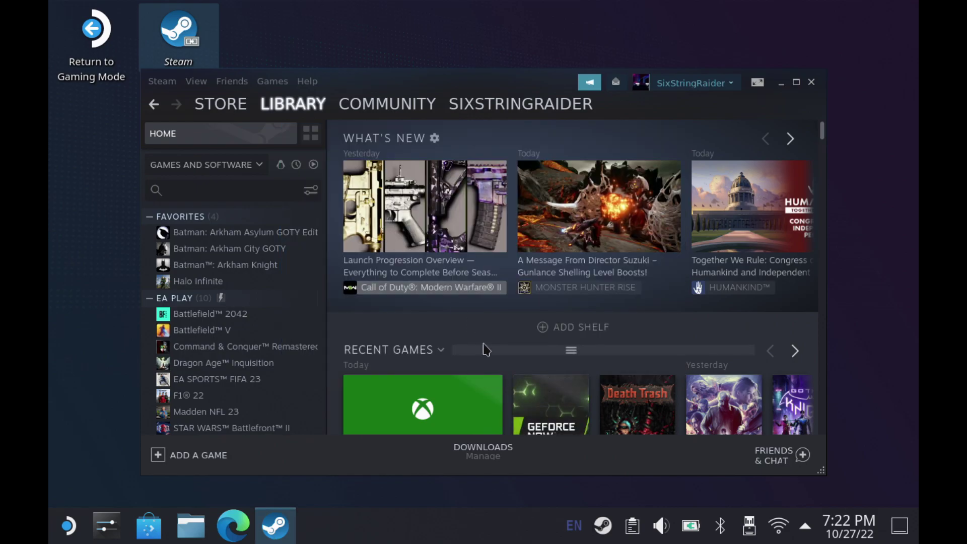
pyautogui.scroll(-2, 485, 353)
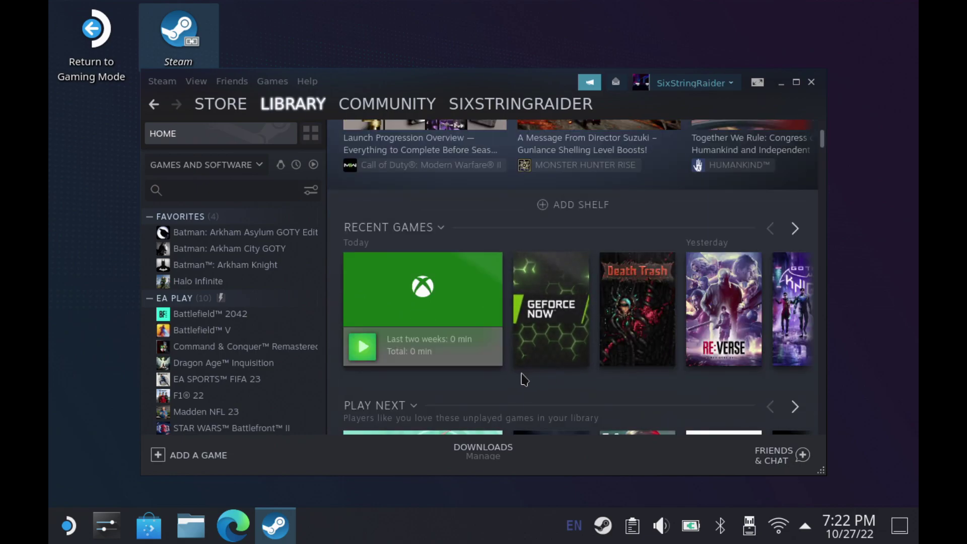
pyautogui.scroll(2, 510, 382)
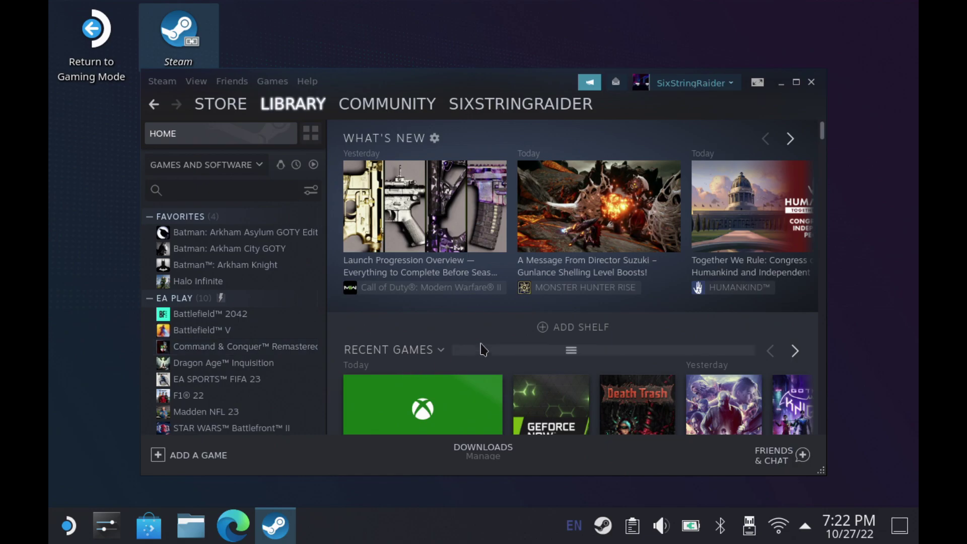
# Step: Close the Steam library window and restart the Steam Deck
pyautogui.scroll(-1, 482, 349)
pyautogui.scroll(1, 566, 326)
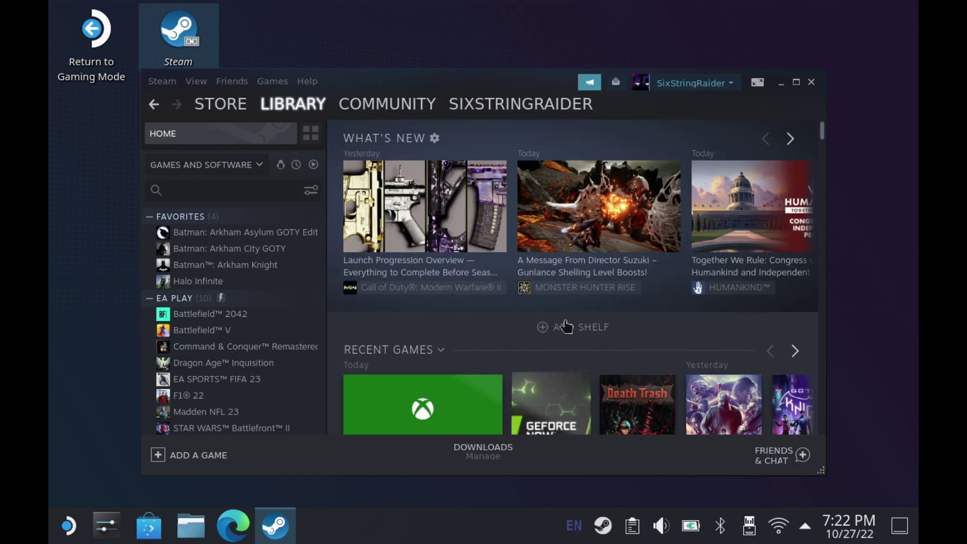
pyautogui.click(812, 83)
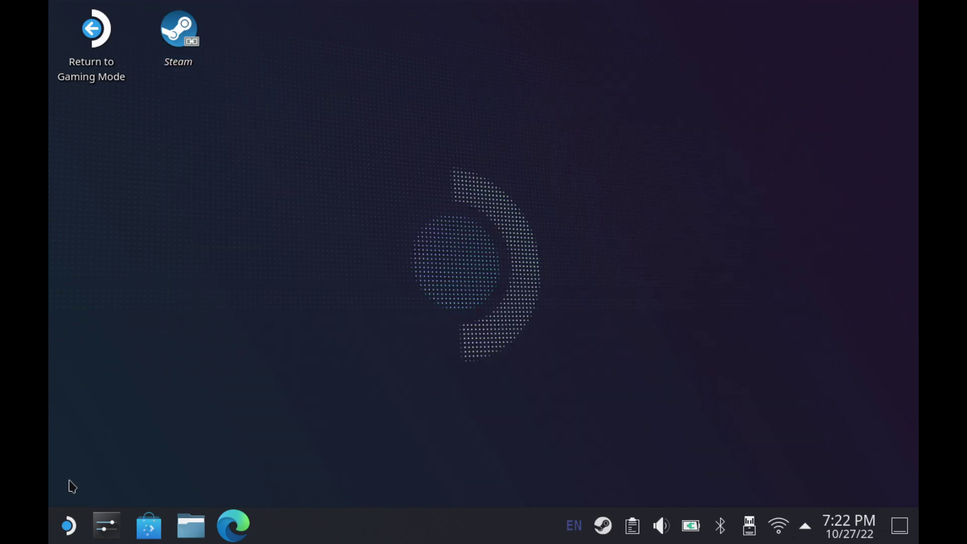
pyautogui.click(69, 526)
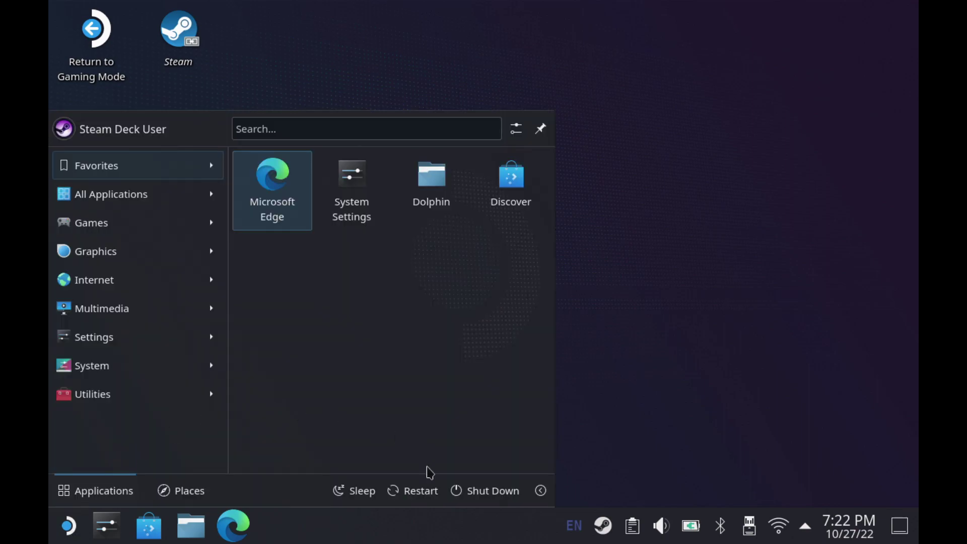
pyautogui.click(413, 491)
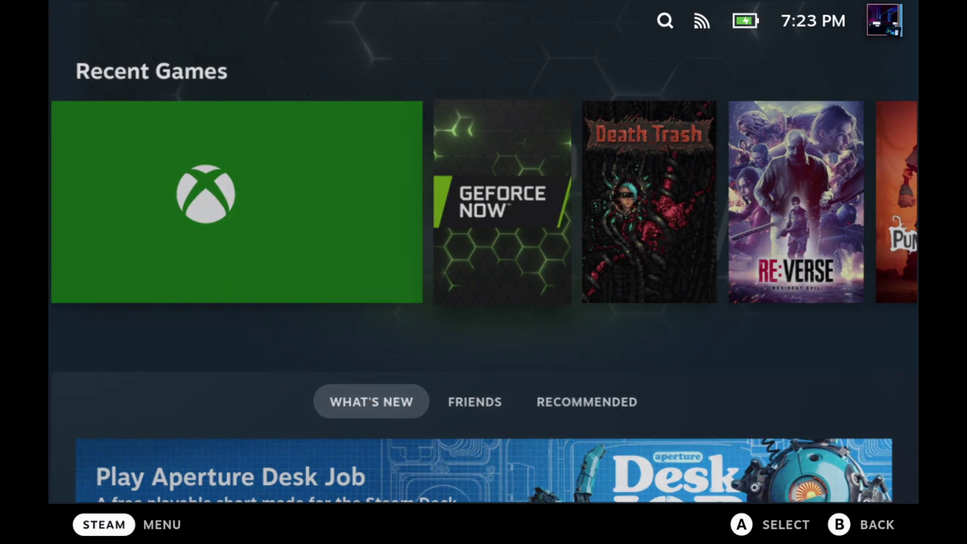
# Step: View the GeForce NOW page from Recent Games, and launch GeForce NOW from the library's Non-Steam collection
pyautogui.press('Return')
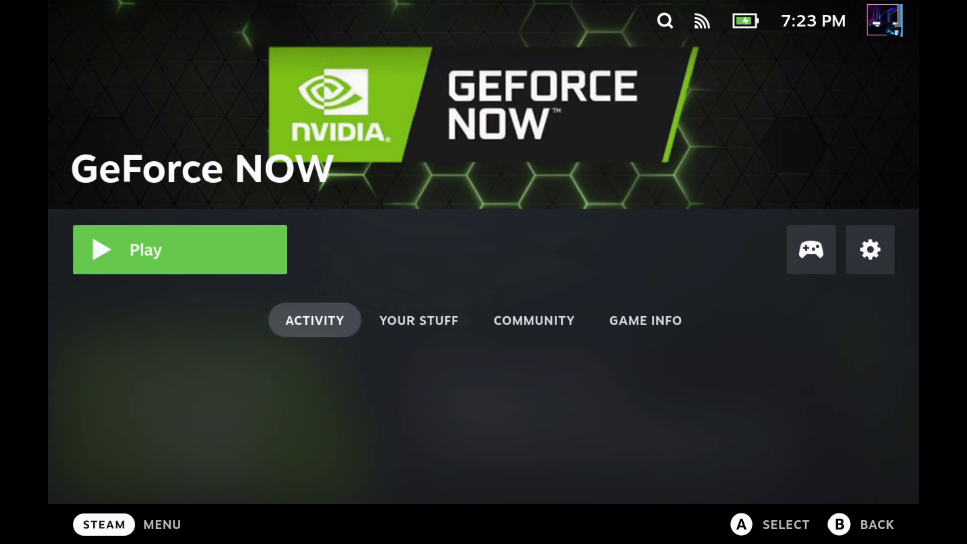
pyautogui.press('super')
pyautogui.press('Down')
pyautogui.press('Return')
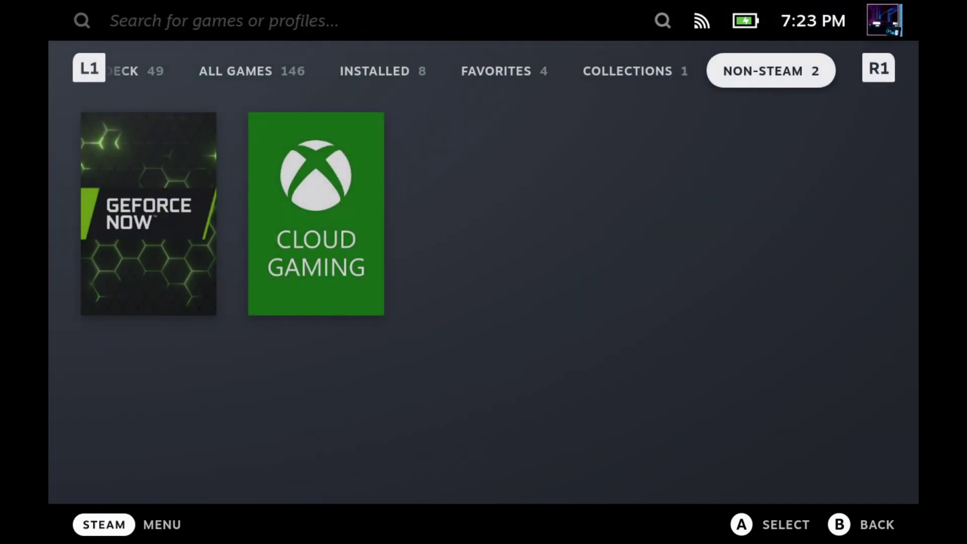
pyautogui.press('Down')
pyautogui.press('Right')
pyautogui.press('Left')
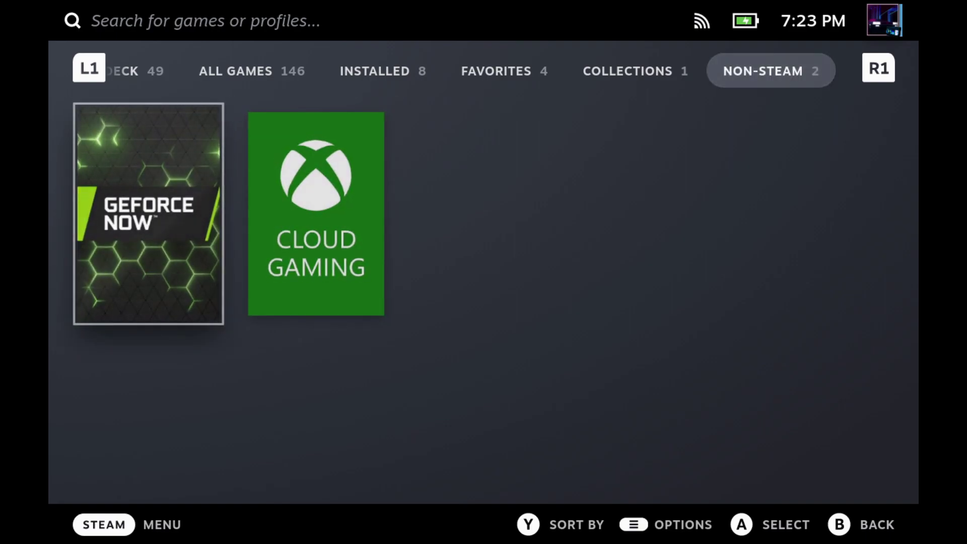
pyautogui.press('Return')
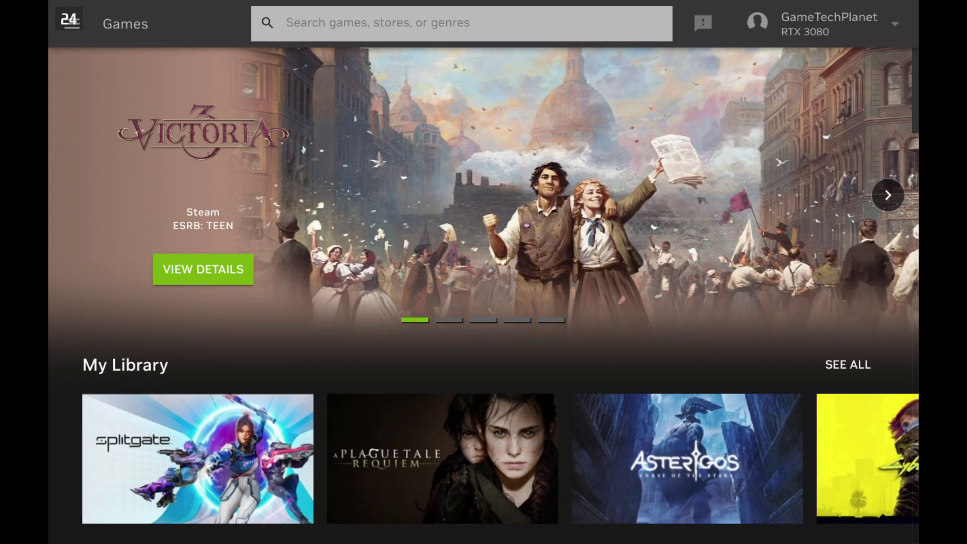
# Step: Open the layout browser from the GeForce NOW controller settings and look through Valve's templates
pyautogui.hotkey('shift', 'Tab')
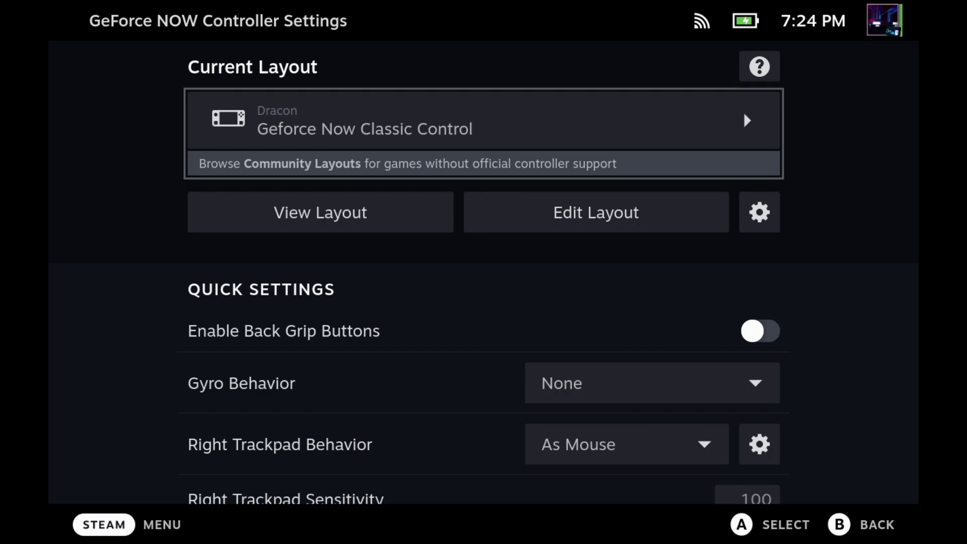
pyautogui.press('Return')
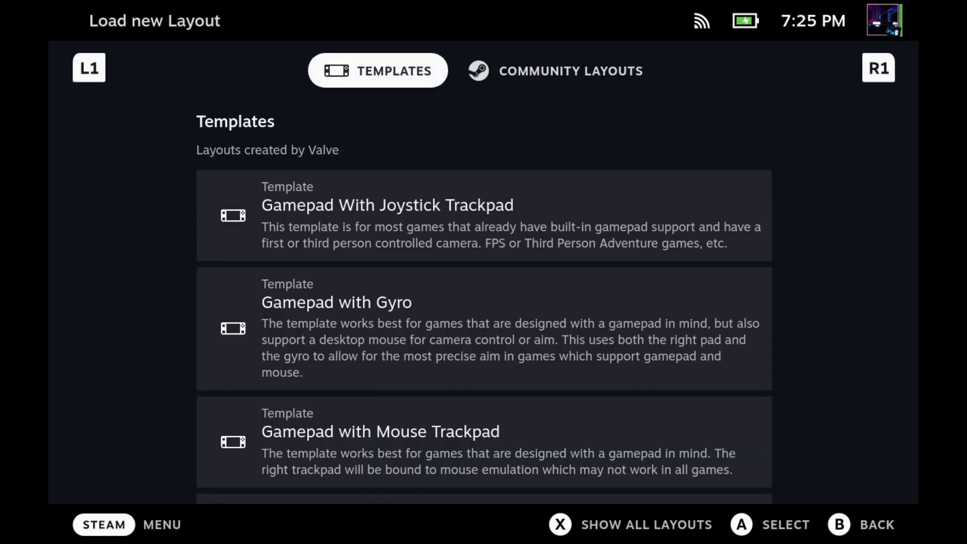
pyautogui.press('Down')
pyautogui.press('Down')
pyautogui.press('Up')
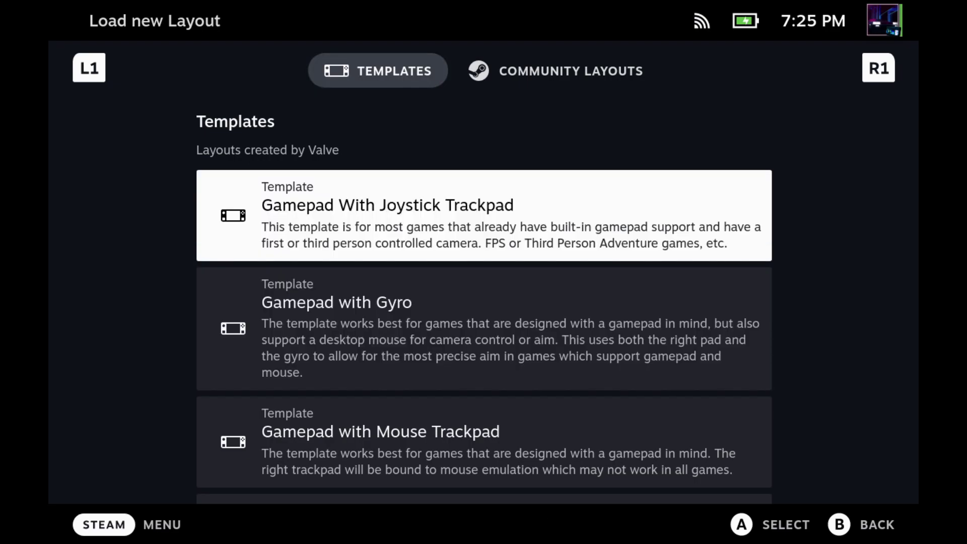
pyautogui.press('Up')
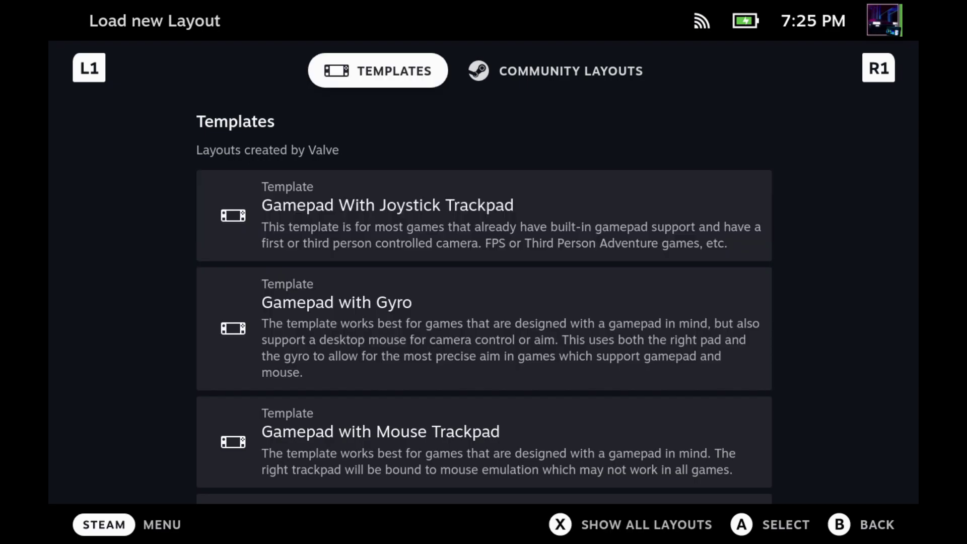
# Step: Browse the community controller layouts for GeForce NOW down to Geforce Now Classic Control, and leave the list
pyautogui.press('Right')
pyautogui.press('Down')
pyautogui.press('Down')
pyautogui.press('Down')
pyautogui.press('Down')
pyautogui.press('Down')
pyautogui.press('Down')
pyautogui.press('Down')
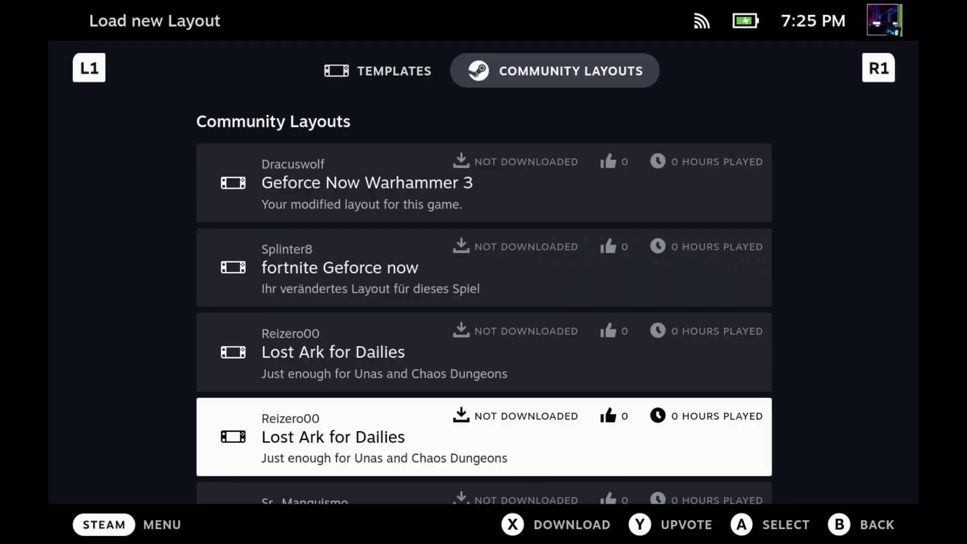
pyautogui.press('Down')
pyautogui.press('Down')
pyautogui.press('Down')
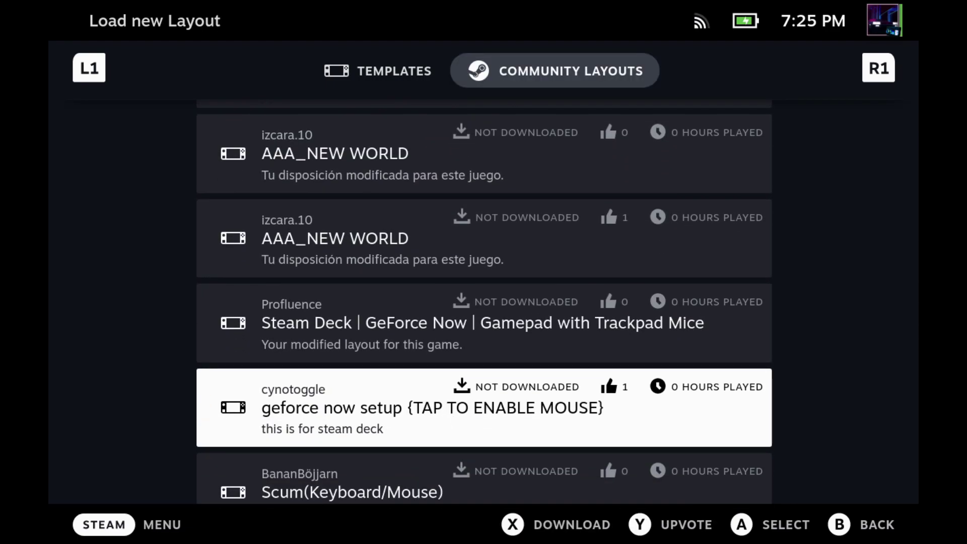
pyautogui.press('Down')
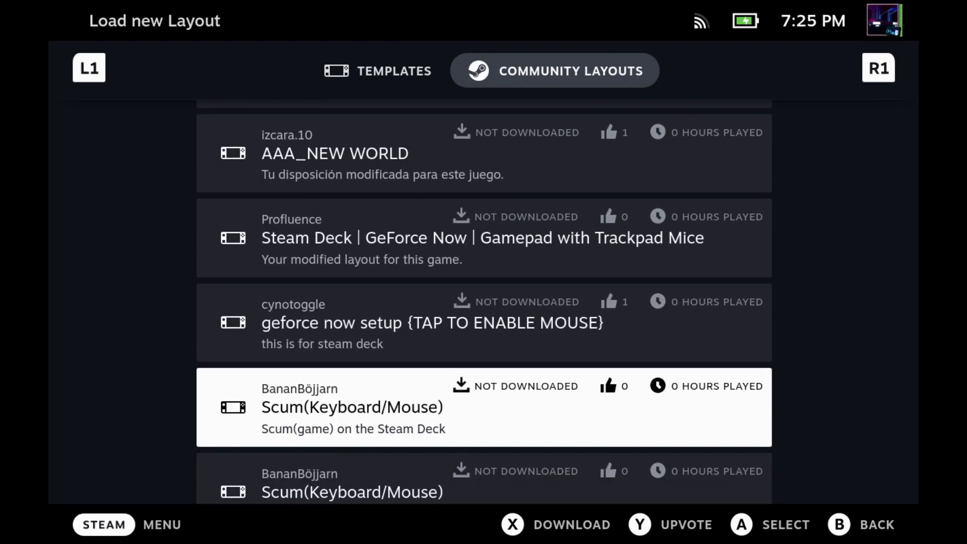
pyautogui.press('Down')
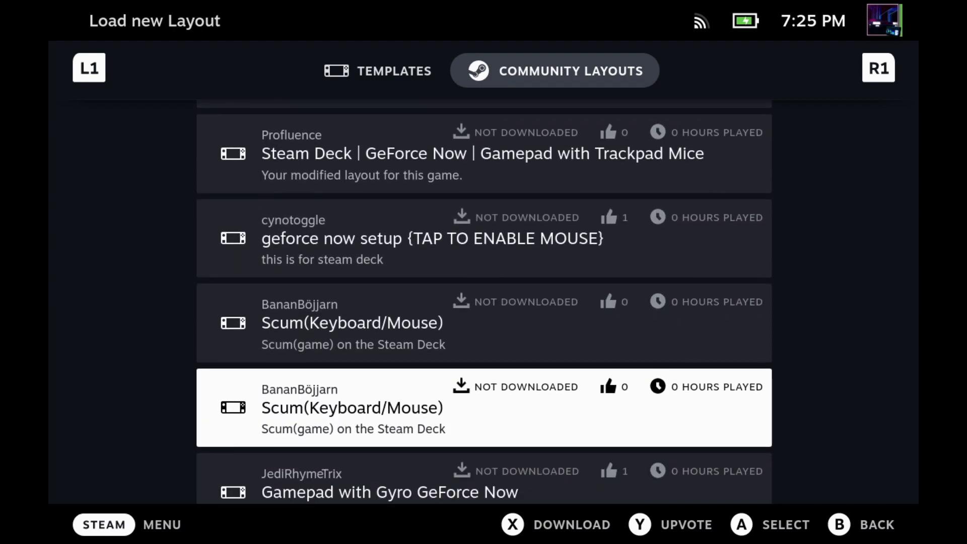
pyautogui.press('Down')
pyautogui.press('Down')
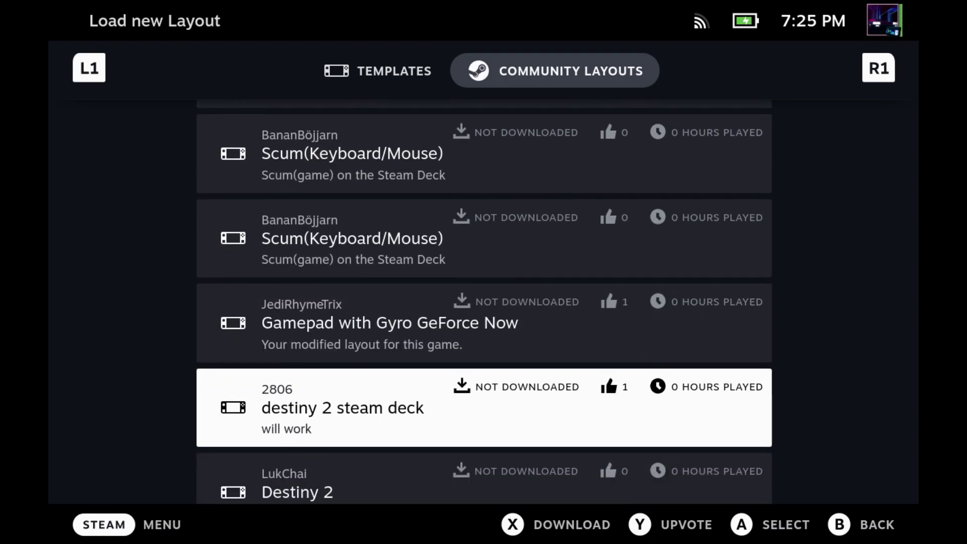
pyautogui.press('Down')
pyautogui.press('Down')
pyautogui.press('Down')
pyautogui.press('Down')
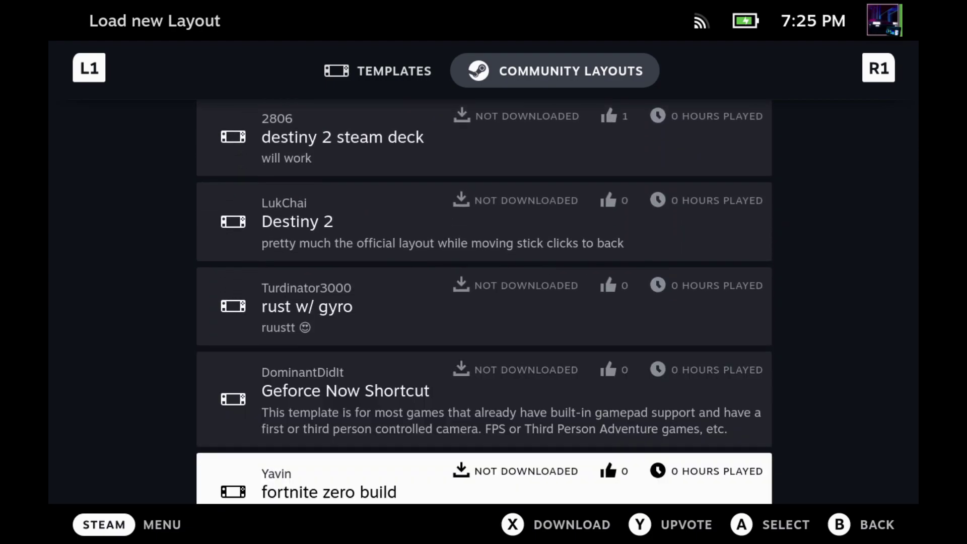
pyautogui.press('Down')
pyautogui.press('Down')
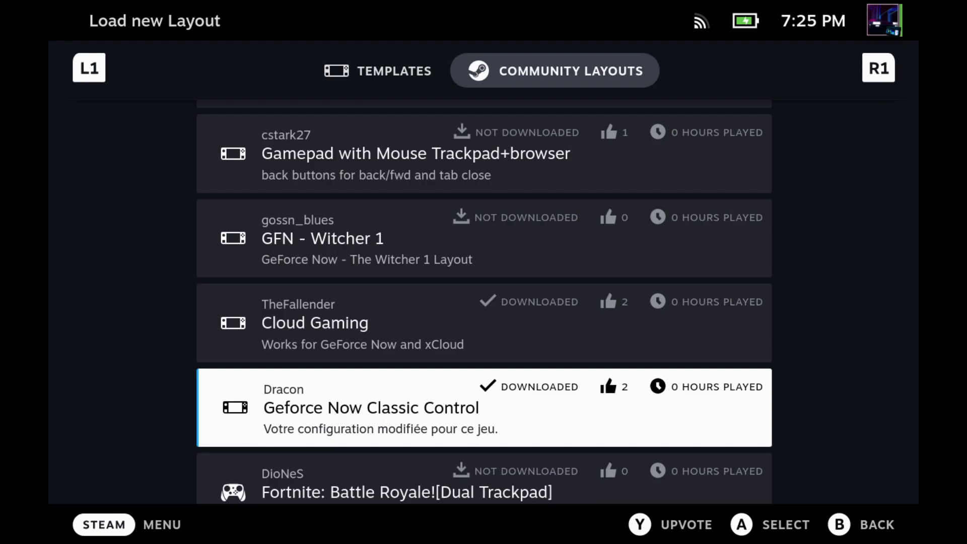
pyautogui.press('Escape')
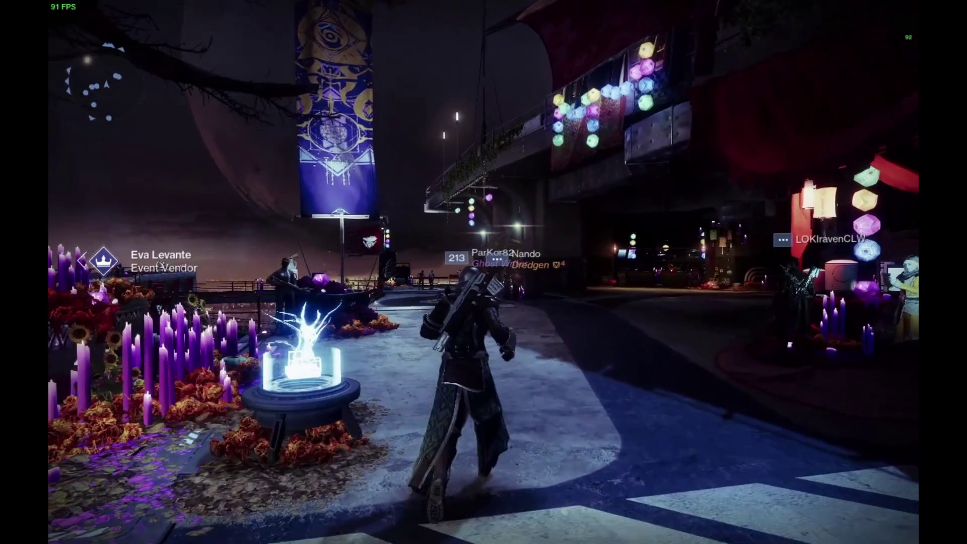
pyautogui.press('w')
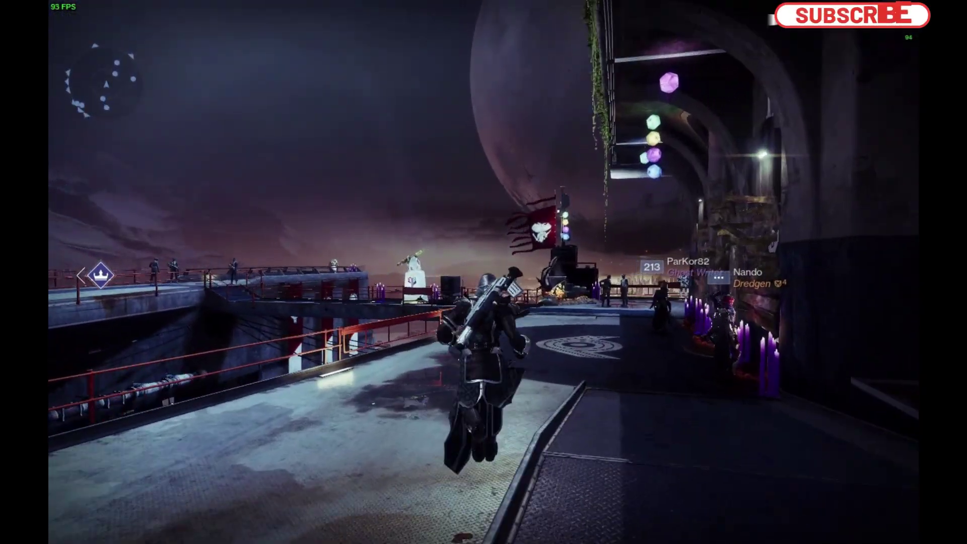
pyautogui.press('w')
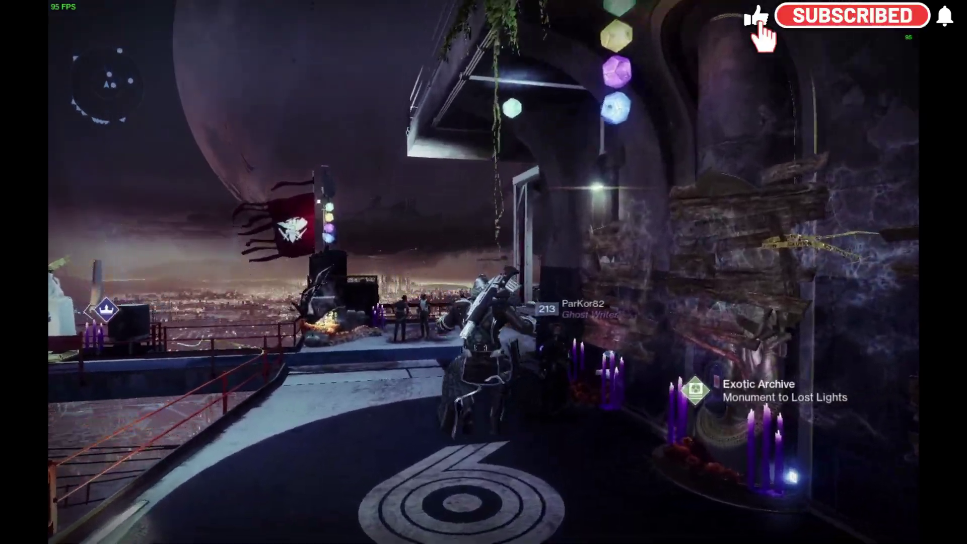
pyautogui.press('w')
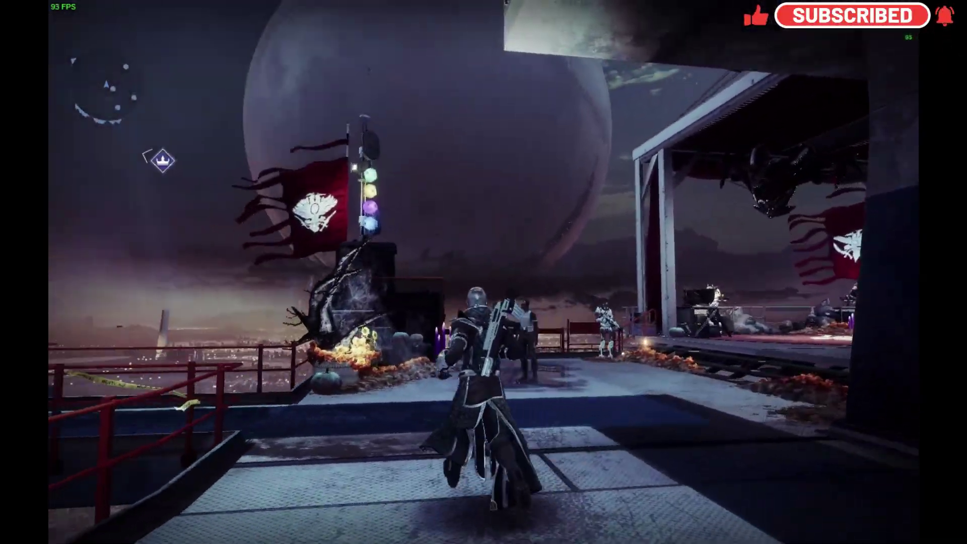
pyautogui.press('w')
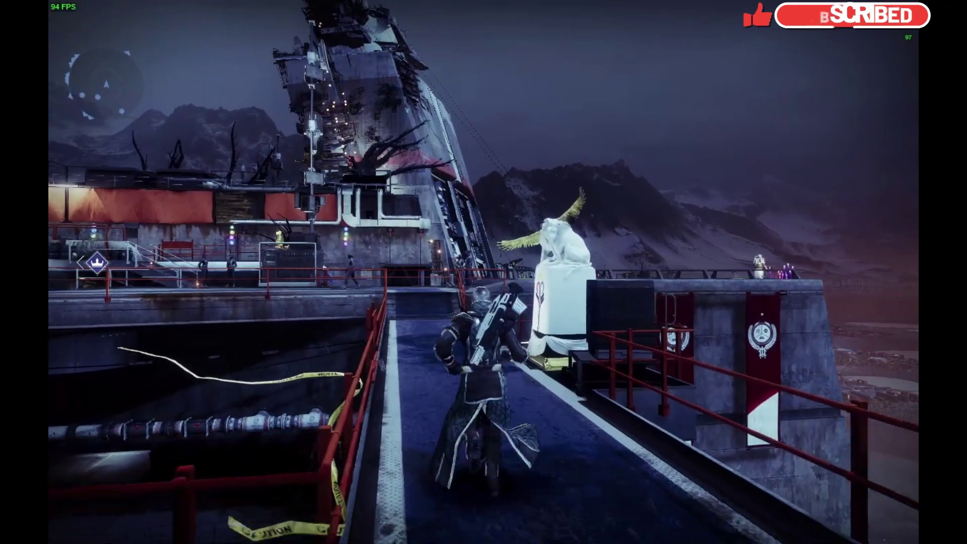